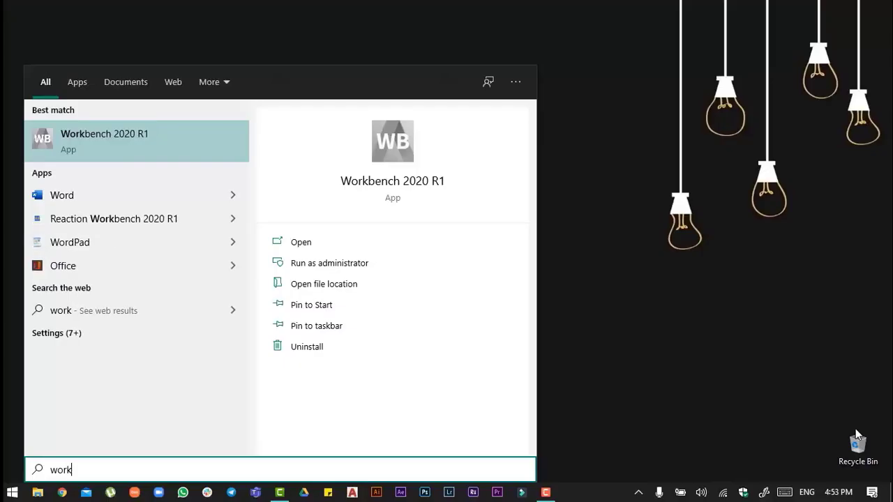
Step: Launch Workbench 2020 R1 and add a Static Structural analysis system to the Project Schematic
{"action": "left_click", "coordinate": [154, 159]}
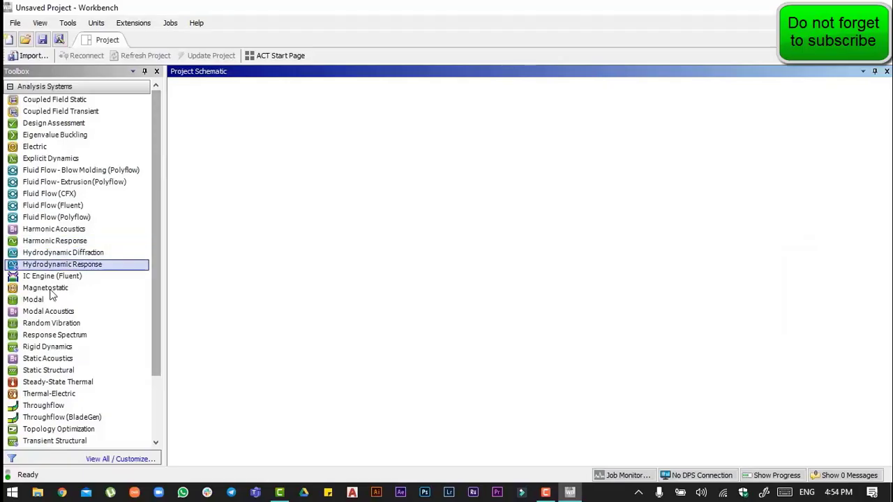
{"action": "double_click", "coordinate": [63, 370]}
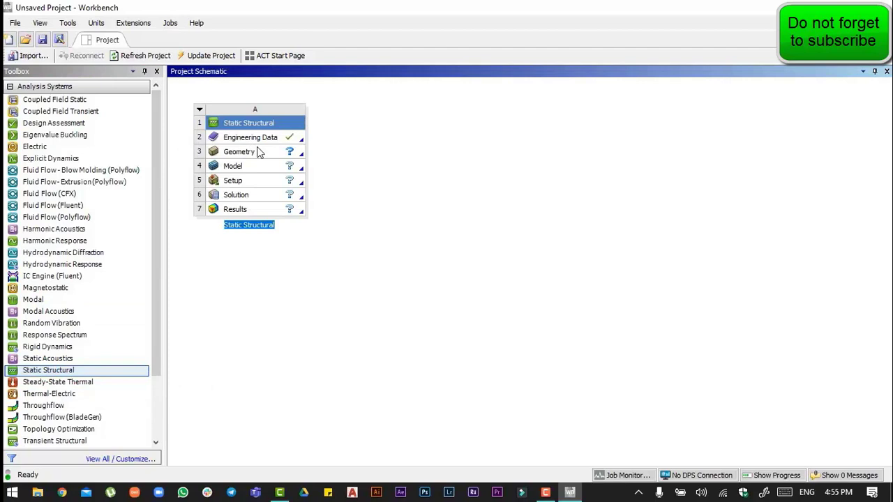
Step: Import the Pump_assy3 geometry file from the Exercise 4 folder into the Geometry cell
{"action": "left_click", "coordinate": [267, 152]}
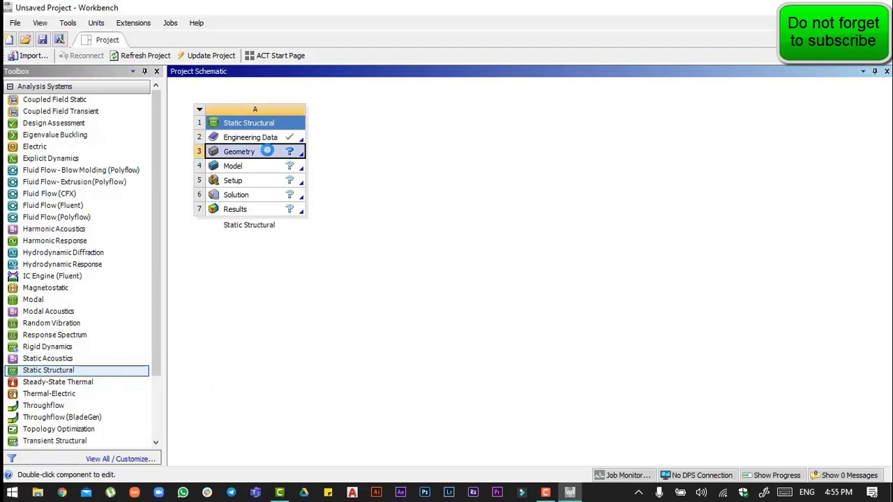
{"action": "right_click", "coordinate": [269, 155]}
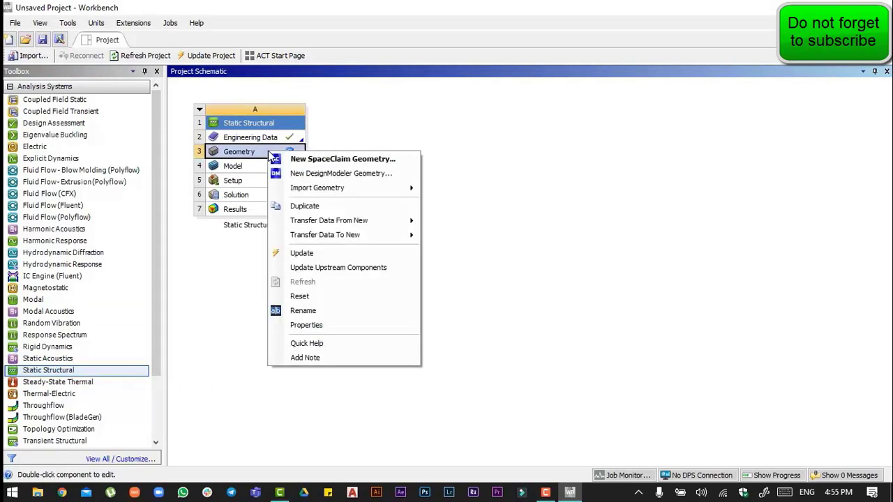
{"action": "mouse_move", "coordinate": [360, 196]}
{"action": "left_click", "coordinate": [446, 190]}
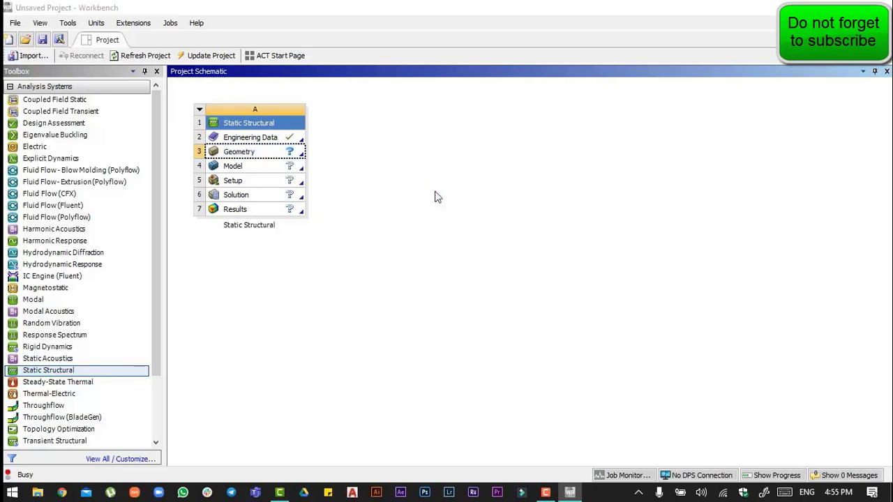
{"action": "left_click", "coordinate": [111, 48]}
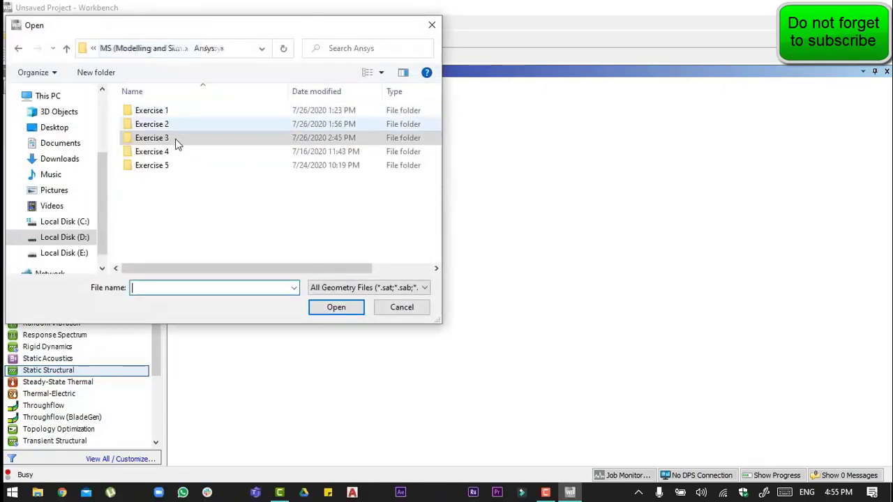
{"action": "double_click", "coordinate": [174, 152]}
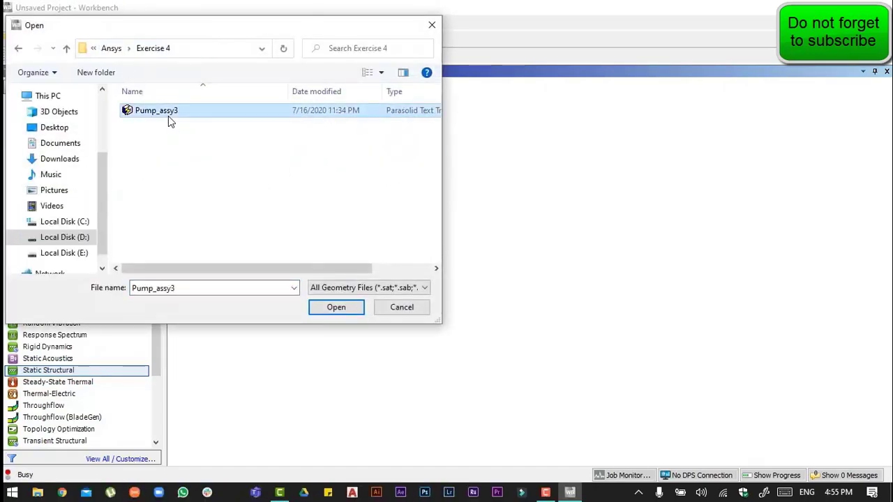
{"action": "double_click", "coordinate": [168, 116]}
{"action": "left_click", "coordinate": [248, 137]}
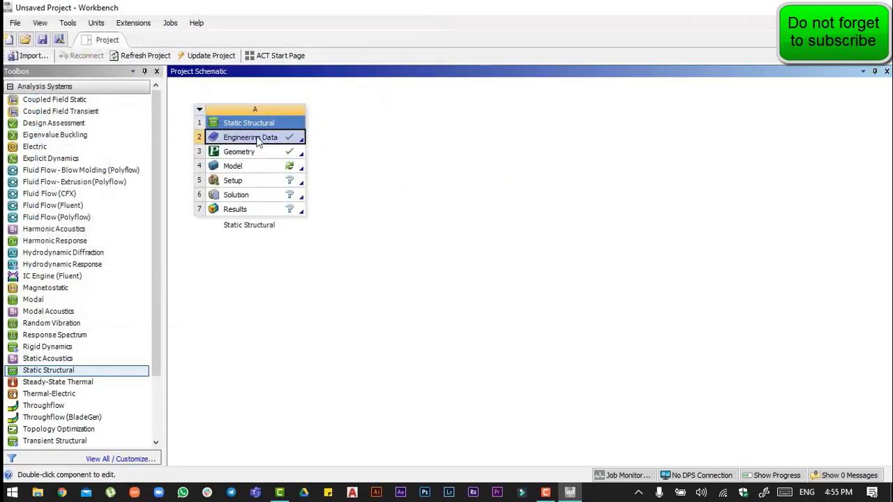
Step: In Engineering Data, add Copper Alloy from the General Materials library, then return to the schematic
{"action": "right_click", "coordinate": [257, 139]}
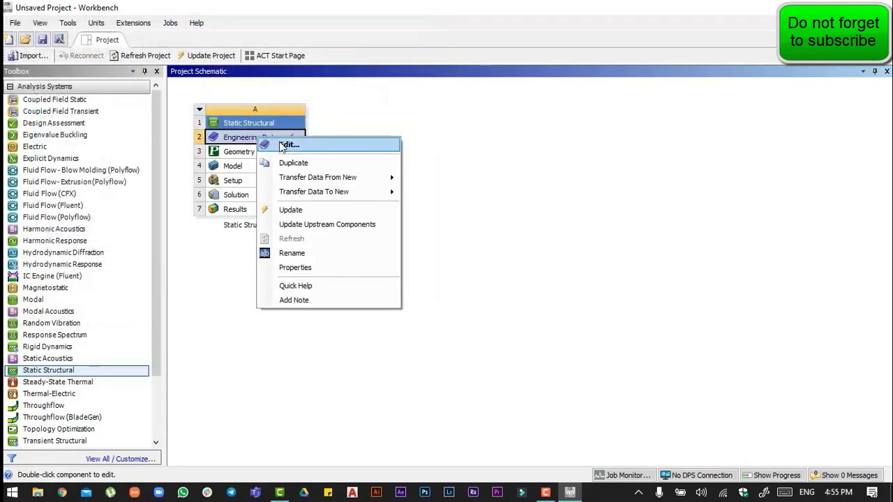
{"action": "left_click", "coordinate": [287, 144]}
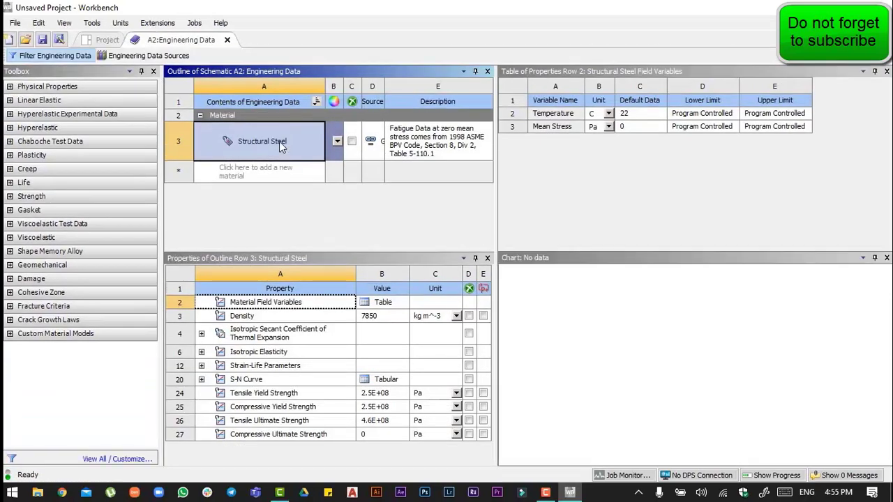
{"action": "left_click", "coordinate": [147, 55]}
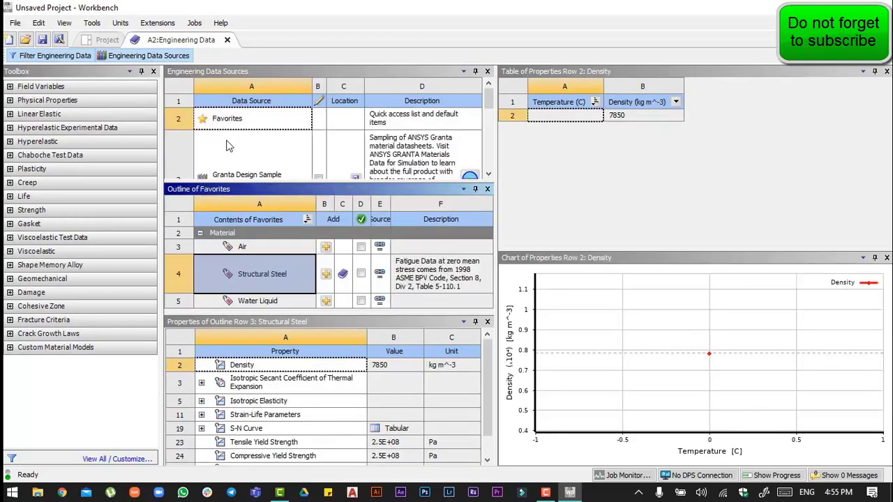
{"action": "left_click_drag", "start_coordinate": [488, 103], "coordinate": [488, 129]}
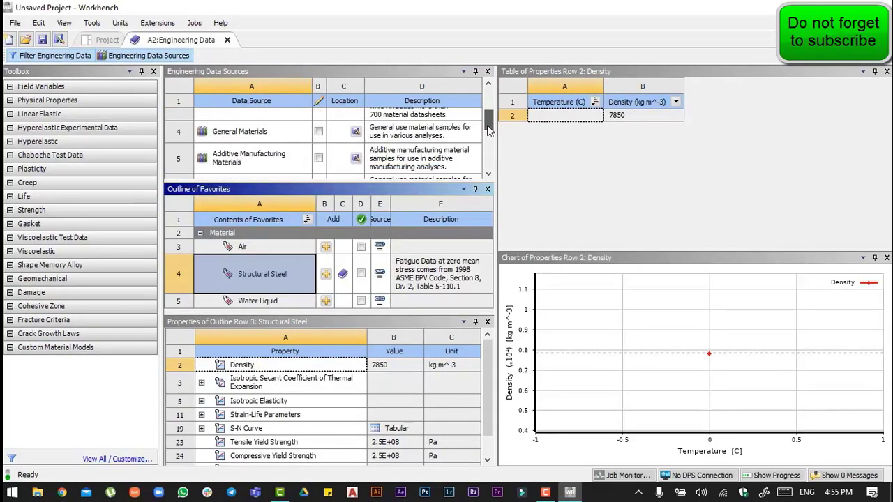
{"action": "left_click", "coordinate": [242, 132]}
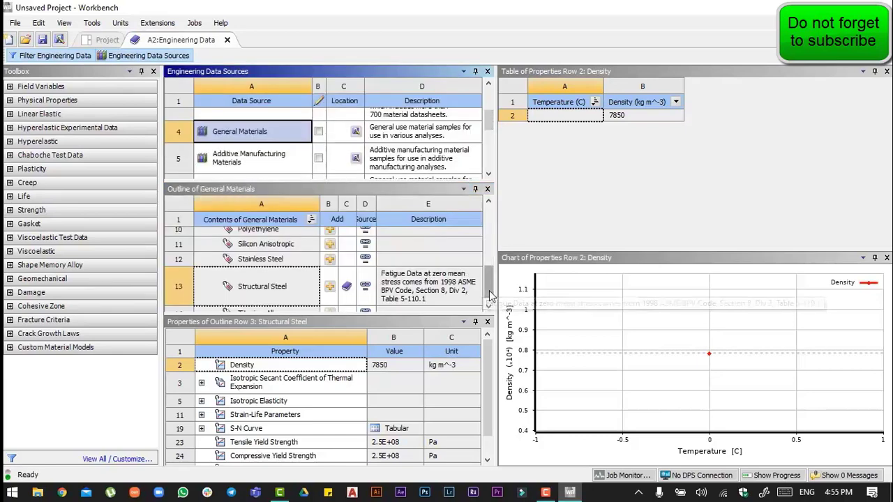
{"action": "scroll", "coordinate": [491, 297], "scroll_direction": "up", "scroll_amount": 4}
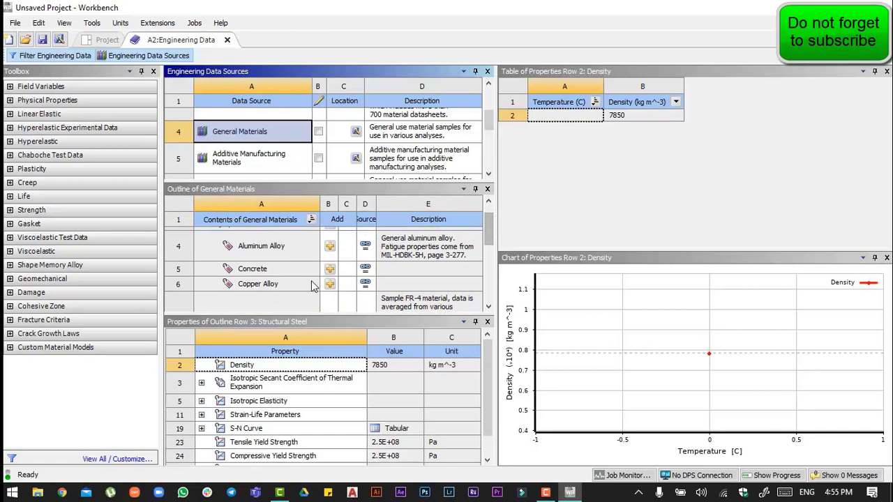
{"action": "scroll", "coordinate": [328, 288], "scroll_direction": "down", "scroll_amount": 4}
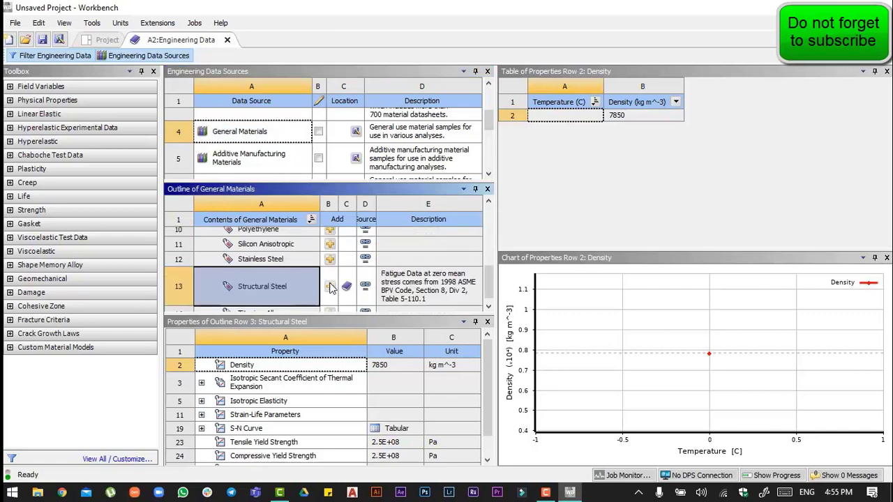
{"action": "left_click", "coordinate": [227, 40]}
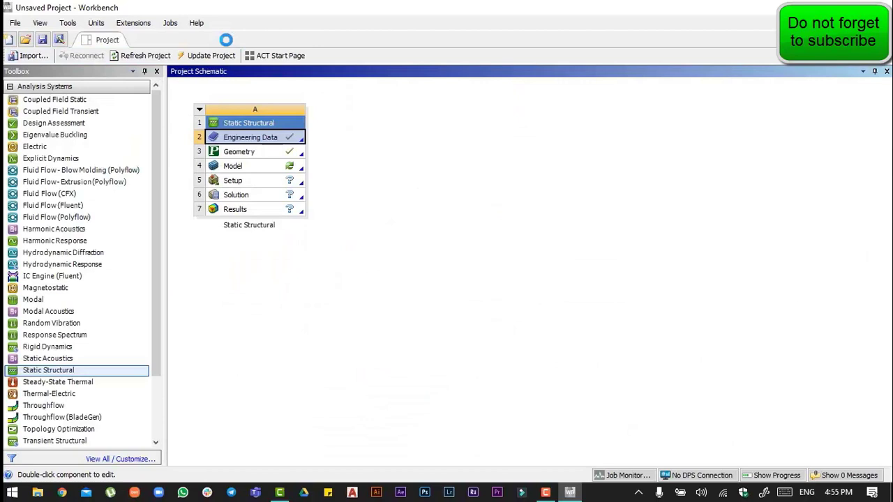
Step: Open the model in Mechanical and change Part 1's material assignment to Copper Alloy
{"action": "double_click", "coordinate": [247, 167]}
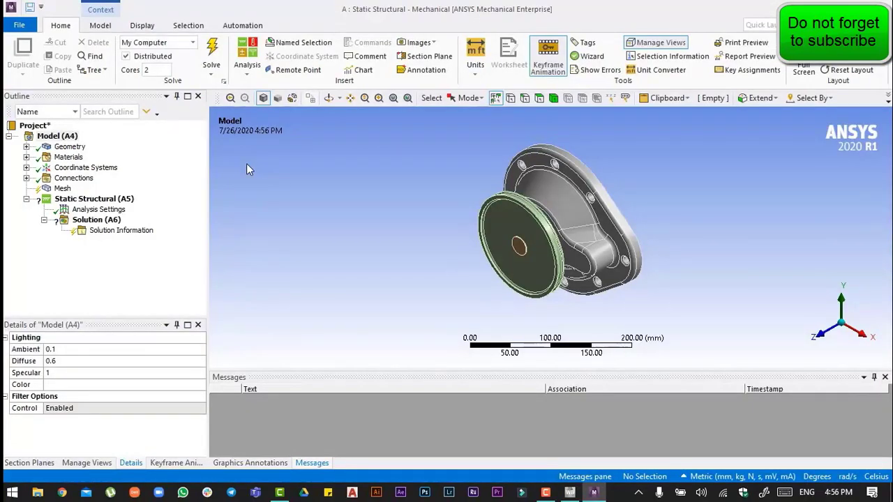
{"action": "left_click", "coordinate": [27, 146]}
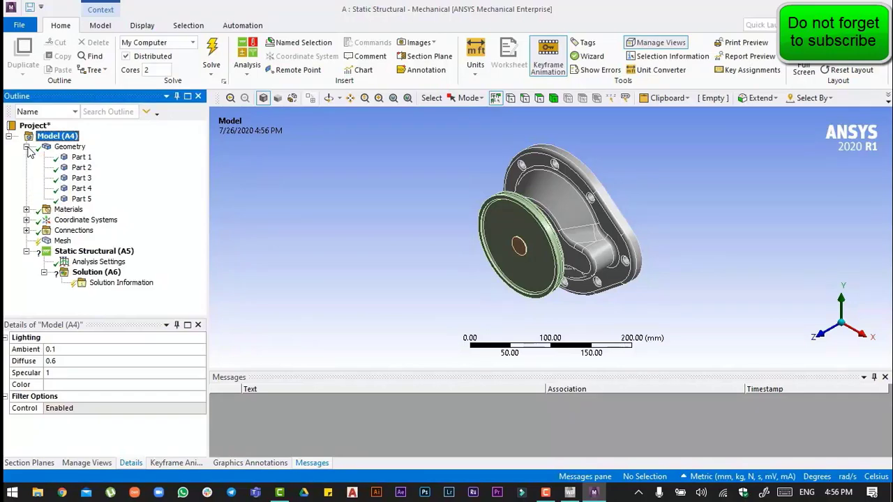
{"action": "left_click", "coordinate": [79, 158]}
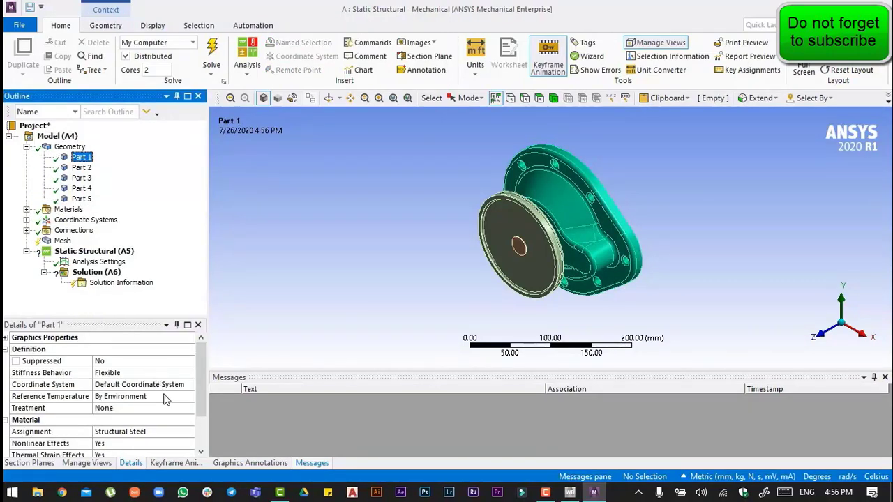
{"action": "left_click", "coordinate": [171, 438]}
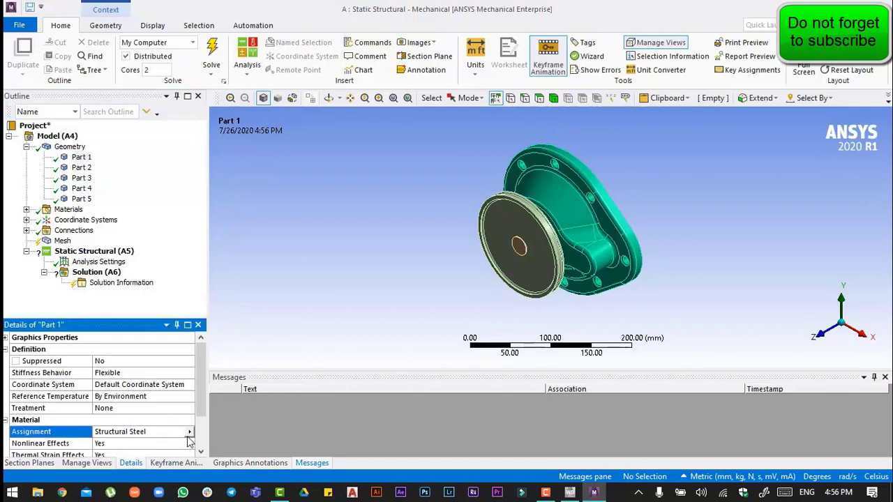
{"action": "left_click", "coordinate": [190, 432]}
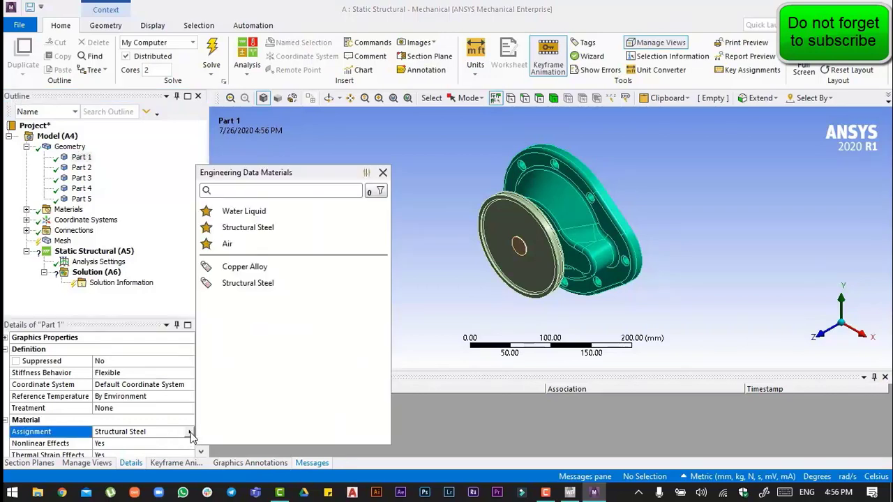
{"action": "left_click", "coordinate": [259, 272]}
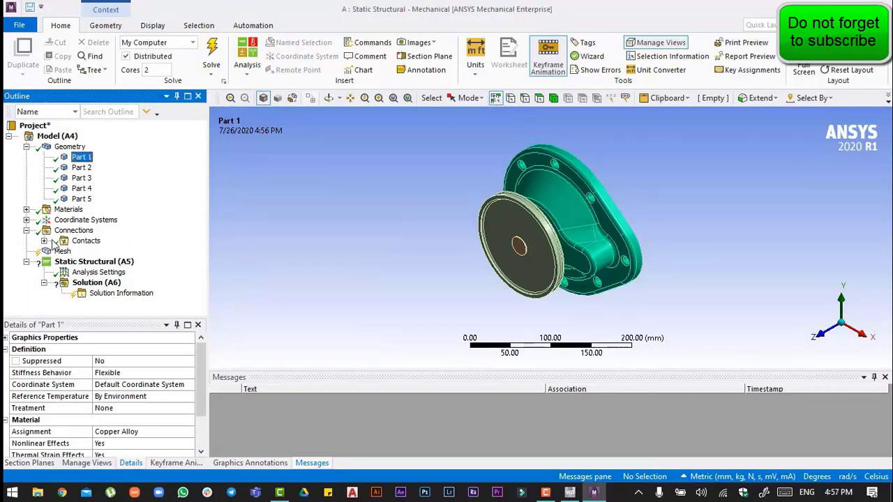
Step: Change Contact Regions 1 and 2 (Part 1–Part 2, Part 1–Part 3) to No Separation
{"action": "left_click", "coordinate": [26, 231]}
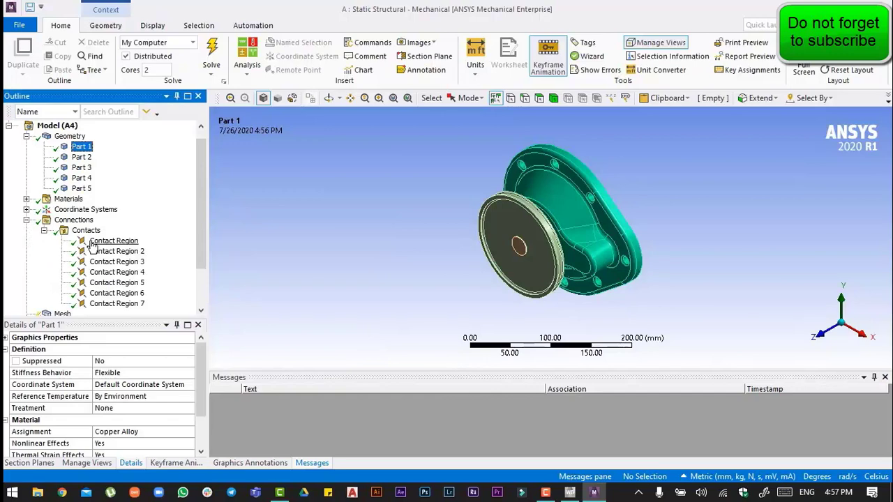
{"action": "left_click", "coordinate": [91, 243]}
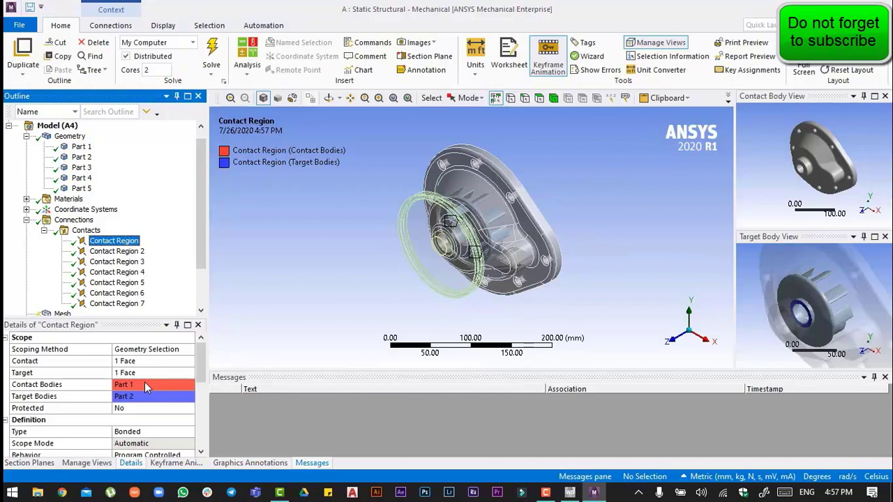
{"action": "left_click", "coordinate": [145, 432]}
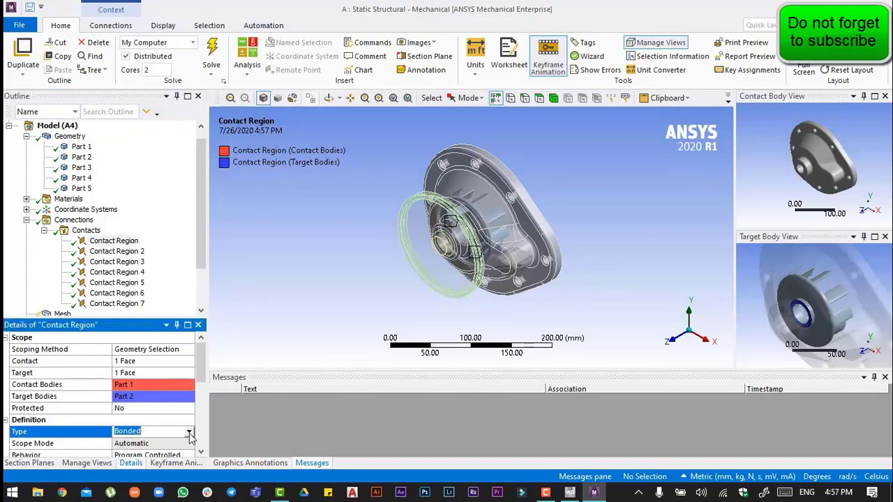
{"action": "left_click", "coordinate": [189, 433]}
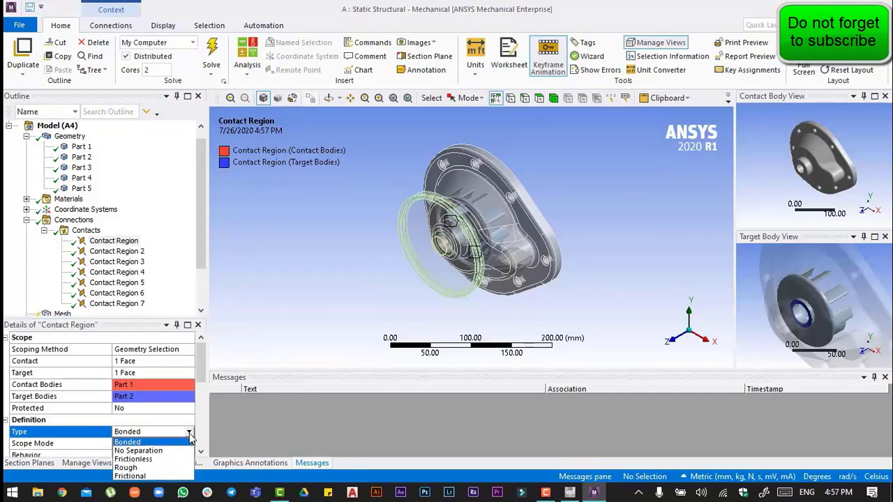
{"action": "left_click", "coordinate": [138, 451]}
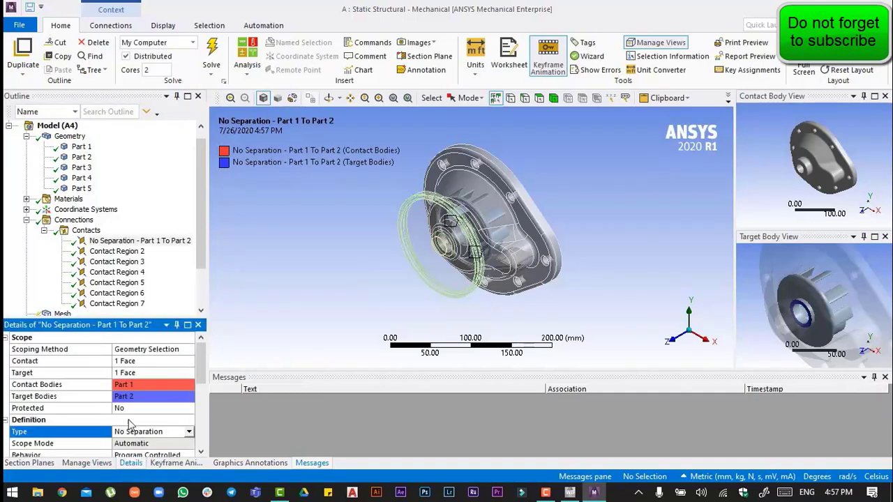
{"action": "left_click", "coordinate": [116, 252]}
{"action": "left_click", "coordinate": [176, 434]}
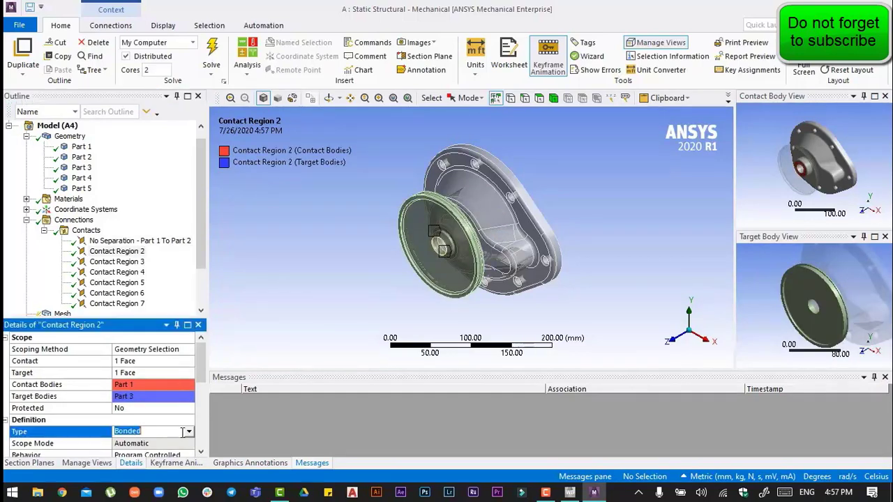
{"action": "left_click", "coordinate": [189, 433]}
{"action": "left_click", "coordinate": [138, 450]}
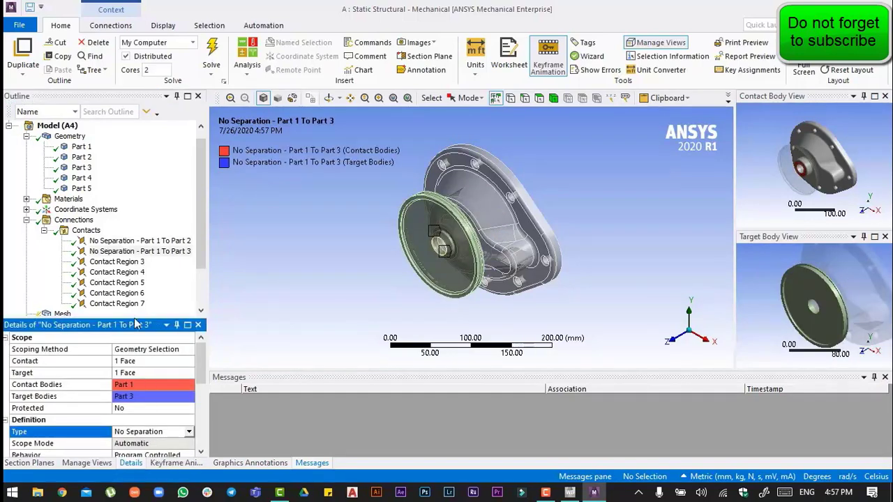
Step: Set Contact Regions 3 and 4 (Part 1–Part 4, Part 2–Part 4) to No Separation and collapse Connections
{"action": "left_click", "coordinate": [116, 262]}
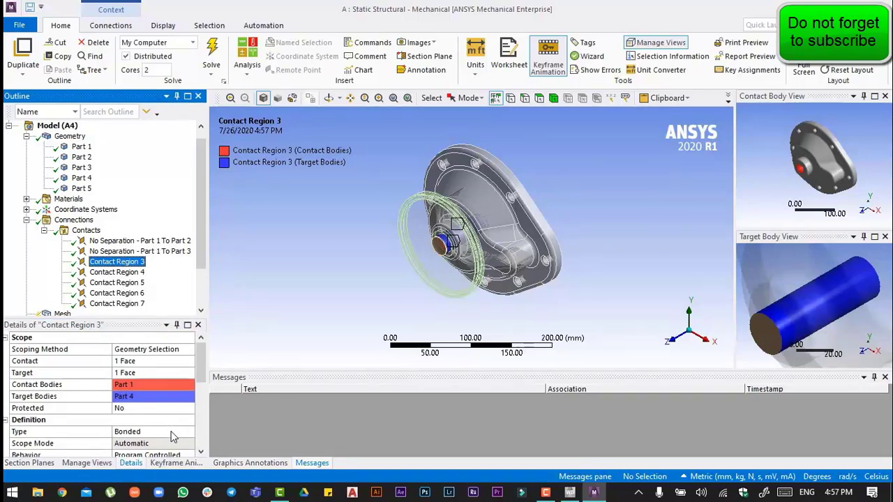
{"action": "left_click", "coordinate": [176, 433]}
{"action": "left_click", "coordinate": [189, 433]}
{"action": "left_click", "coordinate": [139, 451]}
{"action": "left_click", "coordinate": [118, 272]}
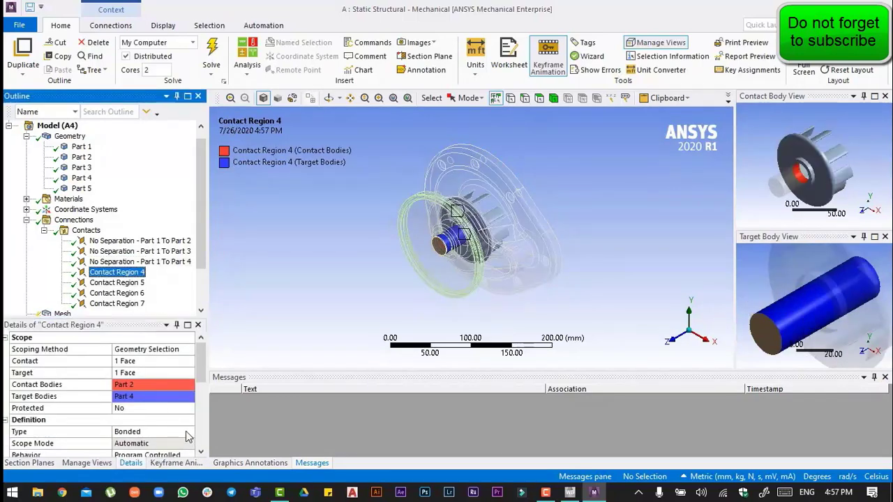
{"action": "left_click", "coordinate": [189, 433]}
{"action": "left_click", "coordinate": [189, 433]}
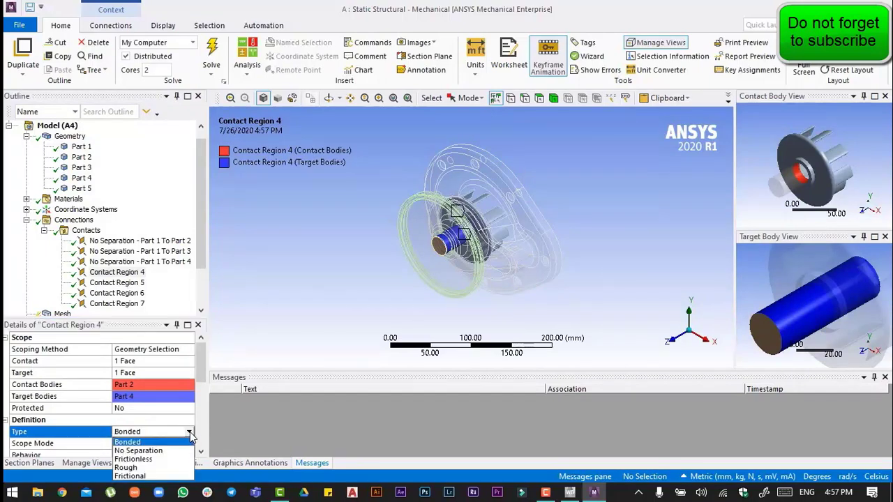
{"action": "left_click", "coordinate": [156, 452]}
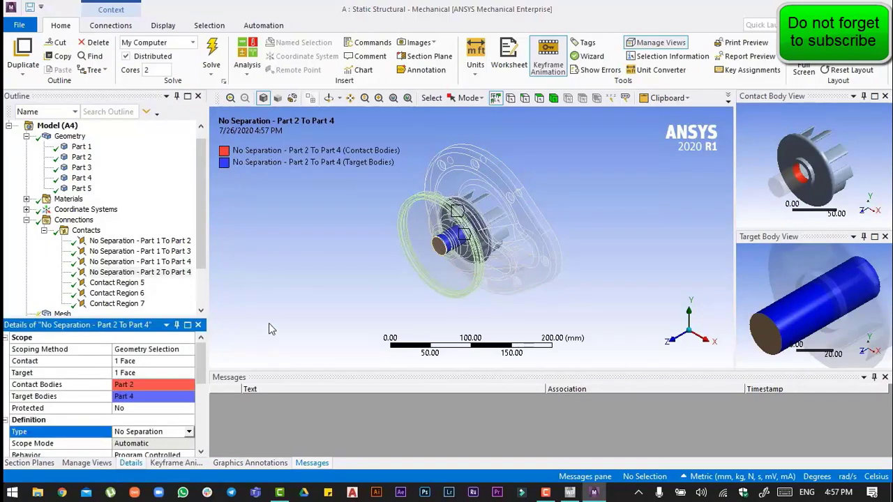
{"action": "left_click", "coordinate": [44, 230]}
{"action": "left_click", "coordinate": [27, 230]}
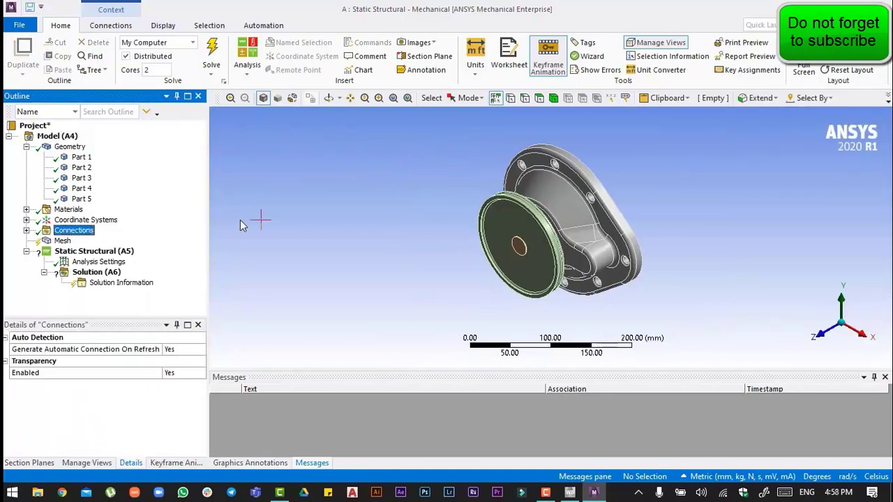
{"action": "left_click", "coordinate": [105, 252]}
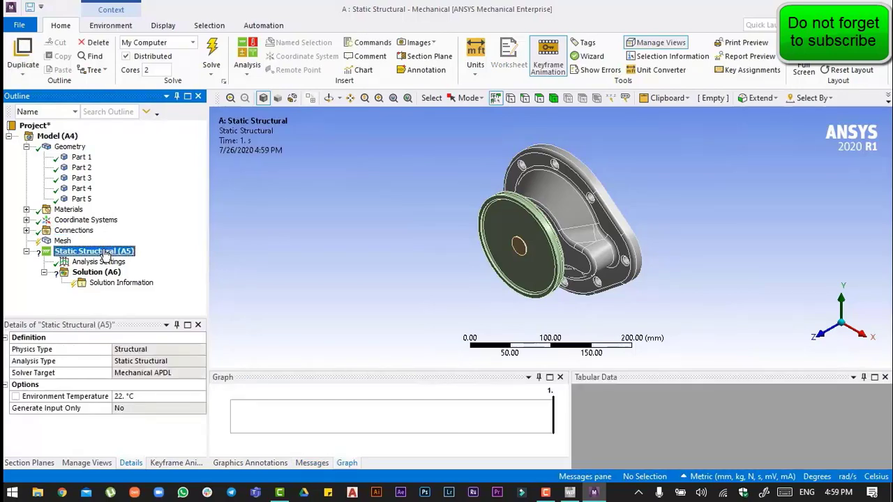
Step: Insert a Bearing Load under Static Structural and pick the front disk's cylindrical rim face
{"action": "right_click", "coordinate": [105, 255]}
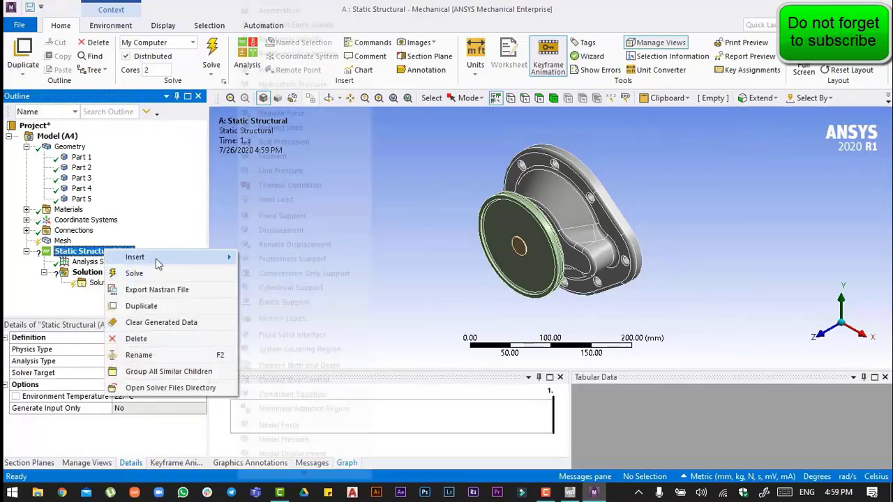
{"action": "mouse_move", "coordinate": [159, 258]}
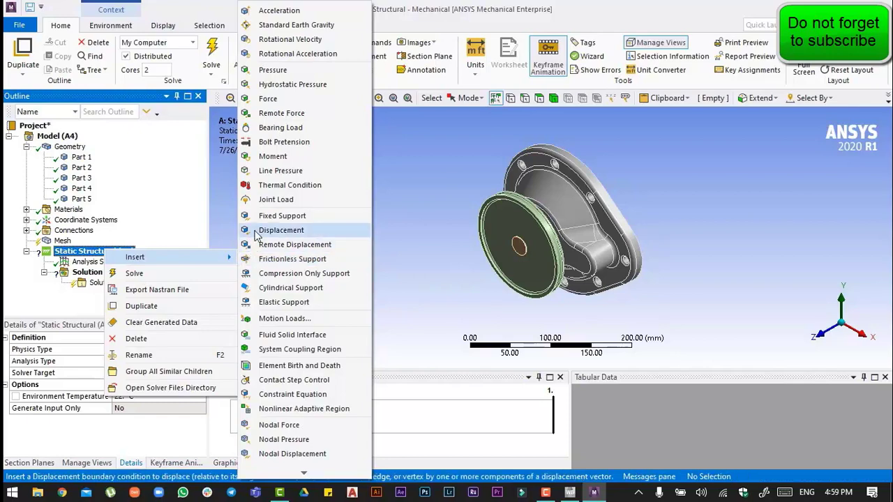
{"action": "left_click", "coordinate": [280, 128]}
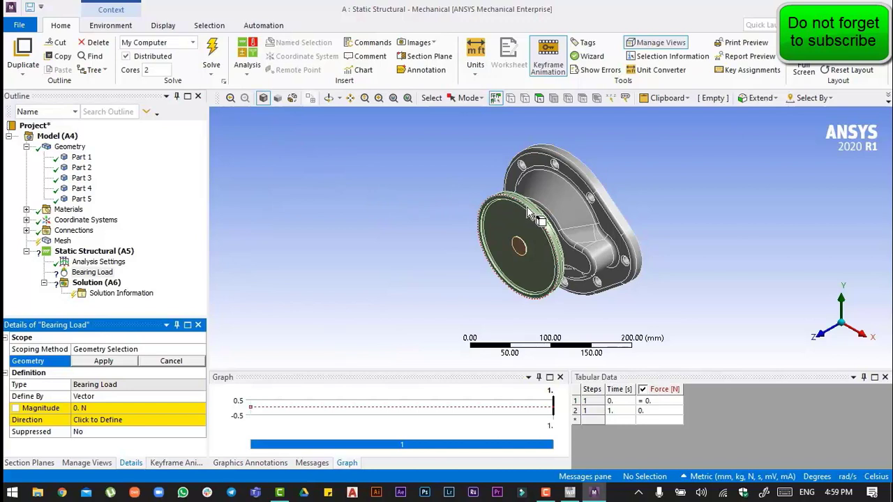
{"action": "left_click", "coordinate": [538, 98]}
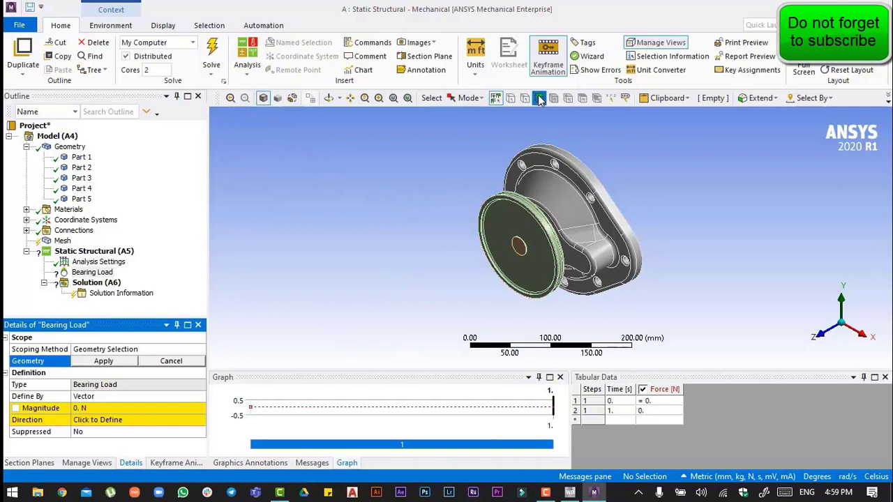
{"action": "left_click", "coordinate": [546, 226]}
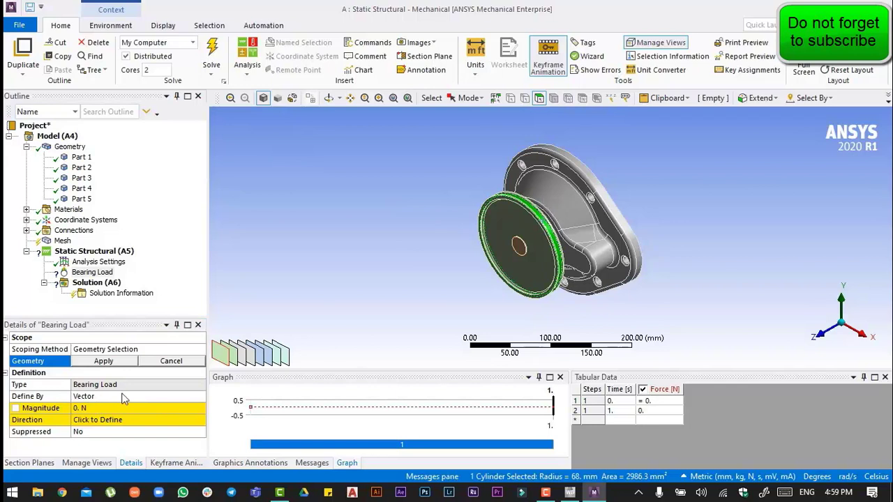
Step: Define the Bearing Load by components with an X Component of 100 N
{"action": "left_click", "coordinate": [145, 395]}
{"action": "left_click", "coordinate": [200, 397]}
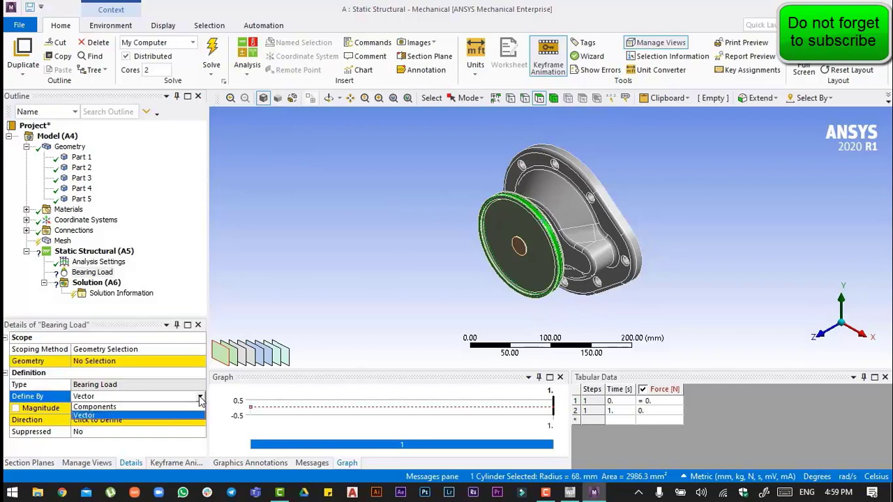
{"action": "left_click", "coordinate": [178, 410]}
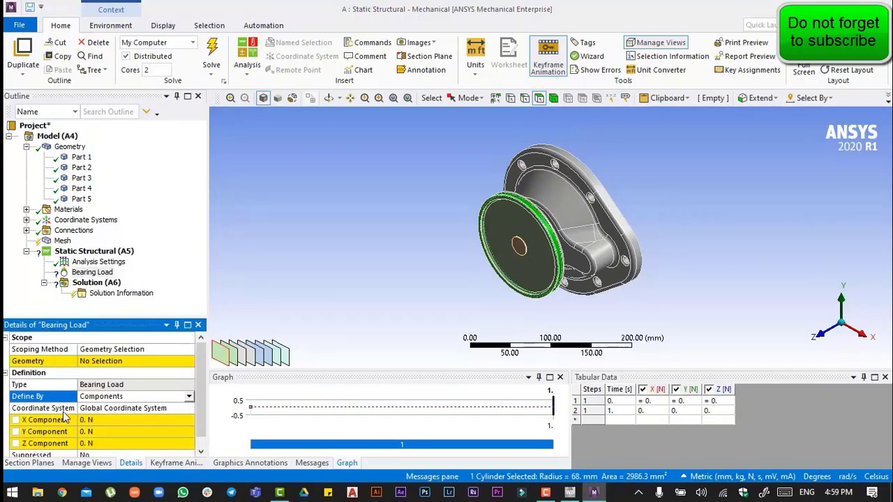
{"action": "left_click", "coordinate": [115, 419]}
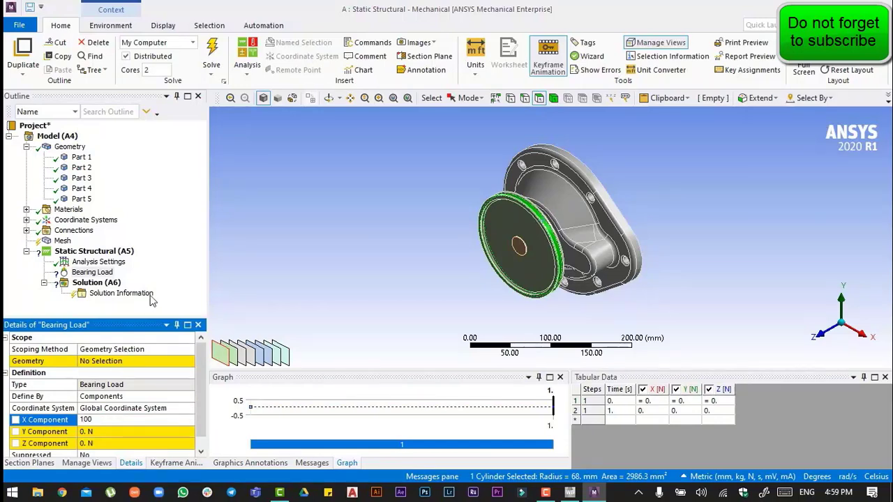
{"action": "left_click", "coordinate": [184, 250]}
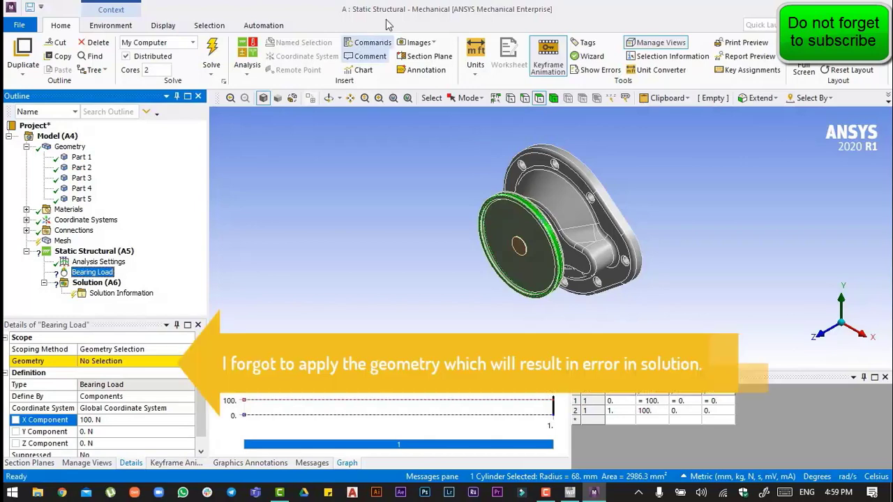
{"action": "left_click", "coordinate": [329, 98]}
{"action": "left_click_drag", "start_coordinate": [401, 174], "coordinate": [378, 295]}
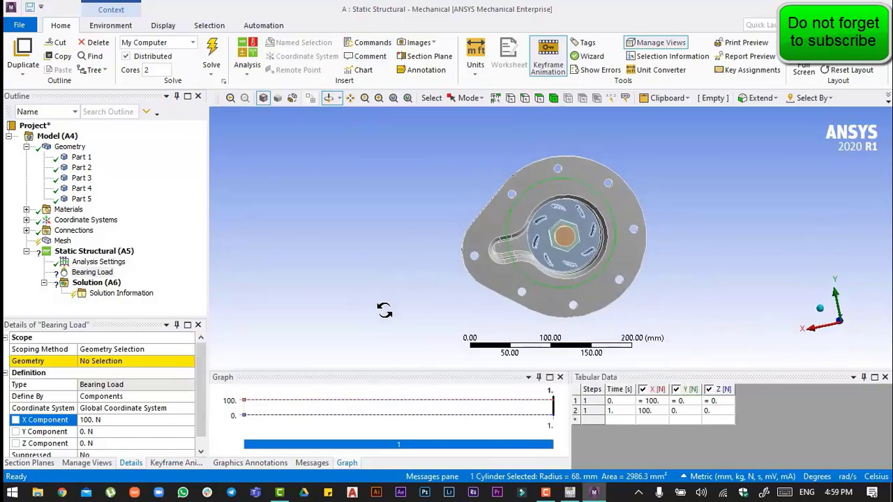
Step: Add a Frictionless Support scoped to the flat plate face of the pump housing
{"action": "left_click", "coordinate": [94, 251]}
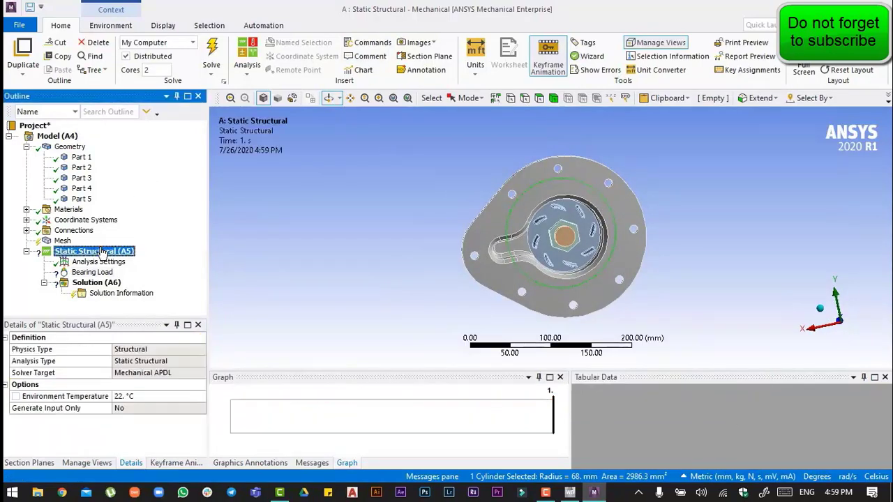
{"action": "right_click", "coordinate": [103, 251]}
{"action": "mouse_move", "coordinate": [165, 254]}
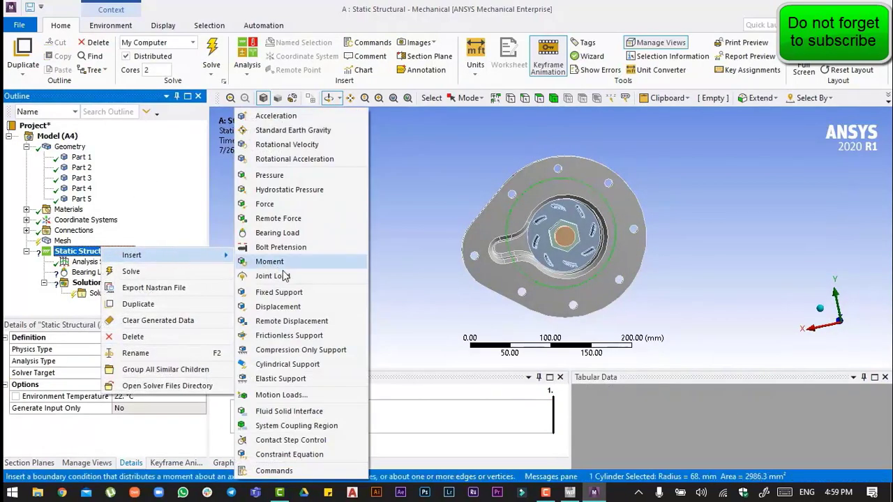
{"action": "left_click", "coordinate": [309, 339]}
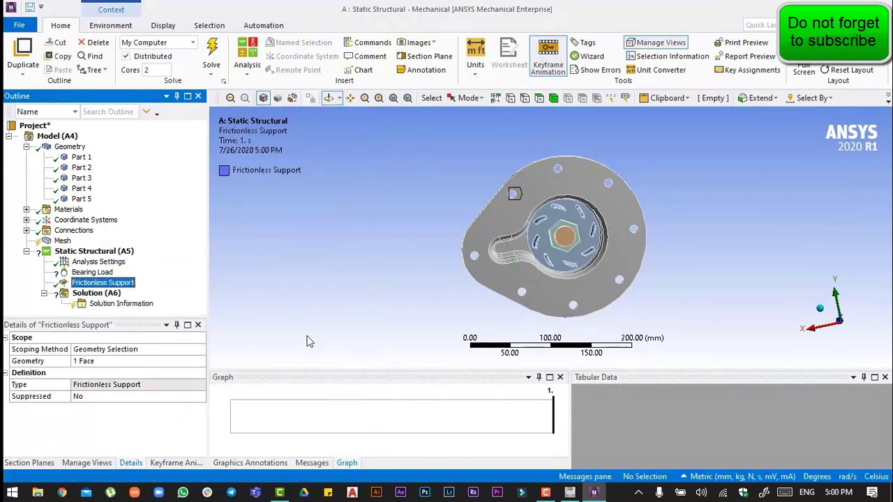
{"action": "left_click", "coordinate": [177, 362]}
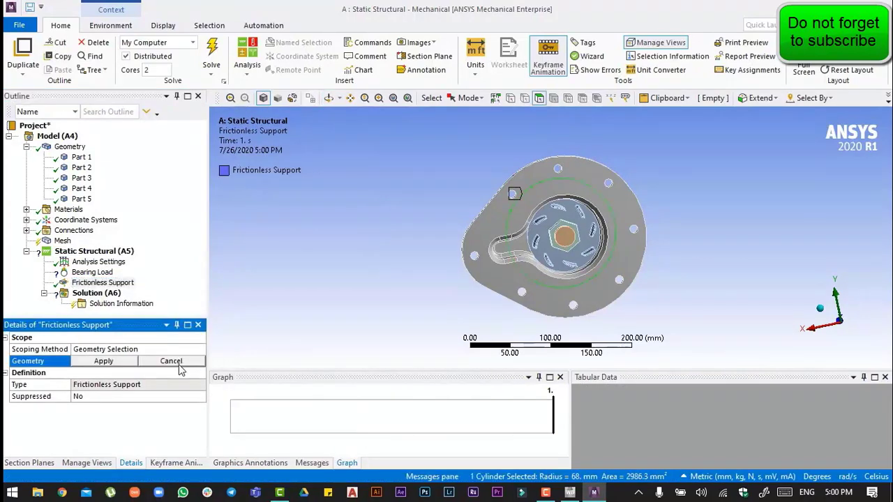
{"action": "left_click", "coordinate": [587, 177]}
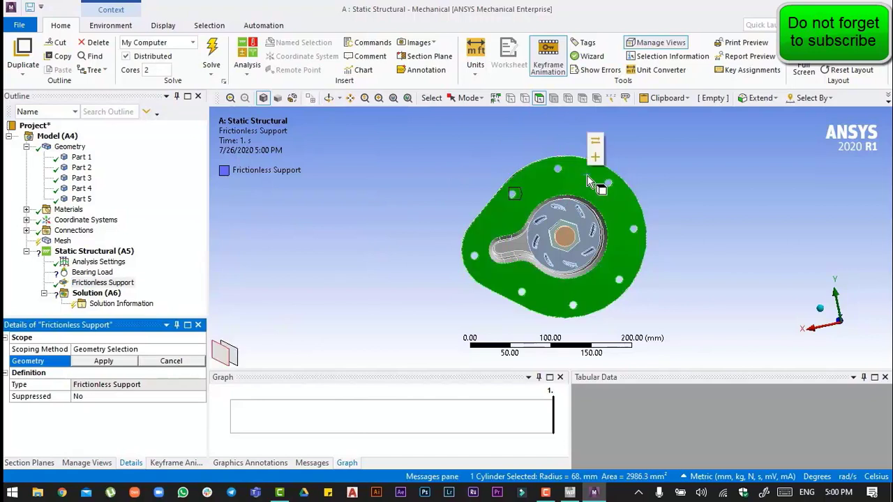
{"action": "left_click", "coordinate": [112, 361]}
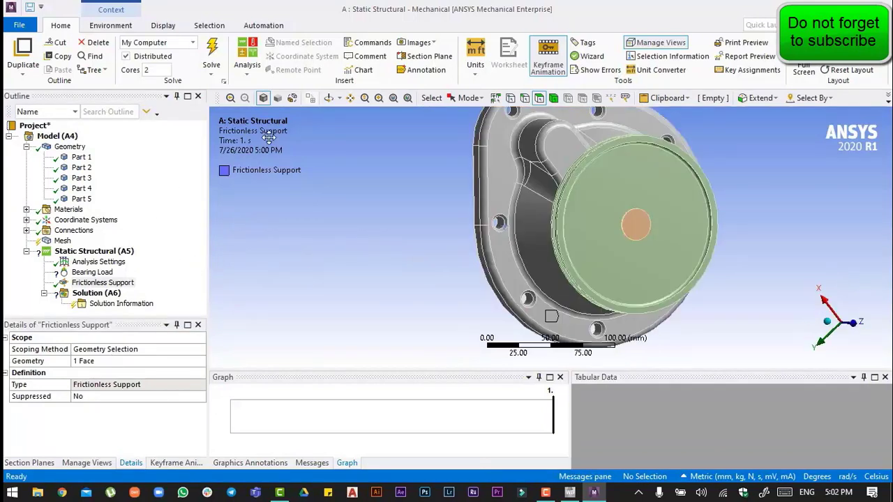
Step: Pick one bolt-hole face and browse to the v201\aisol\DesignSpace\DSPages\macros folder to run a macro
{"action": "left_click", "coordinate": [506, 226]}
{"action": "left_click", "coordinate": [263, 25]}
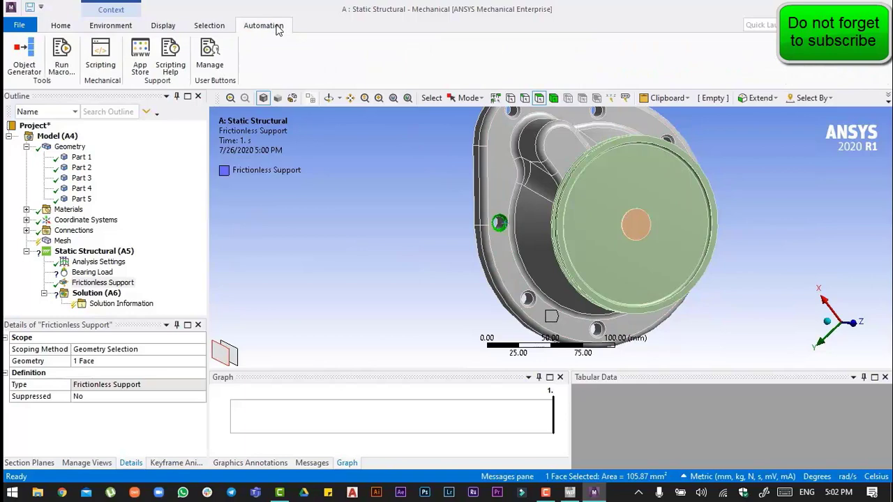
{"action": "left_click", "coordinate": [64, 61]}
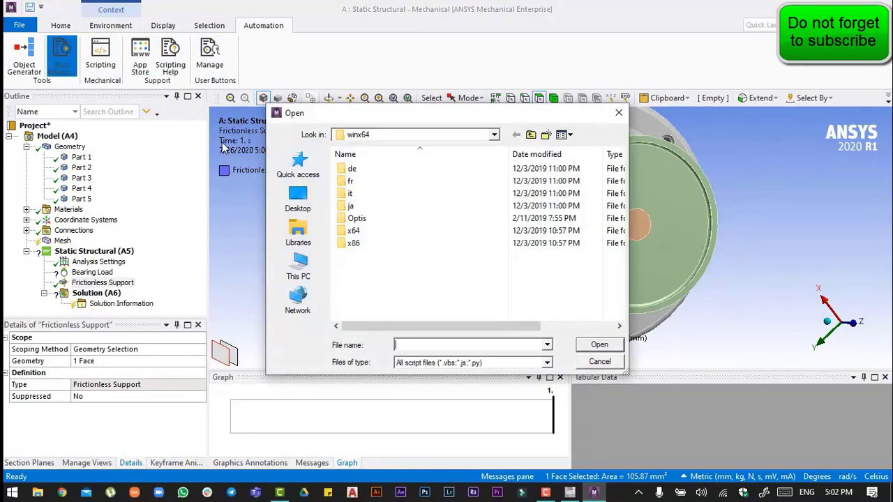
{"action": "left_click", "coordinate": [301, 267]}
{"action": "scroll", "coordinate": [397, 307], "scroll_direction": "down", "scroll_amount": 3}
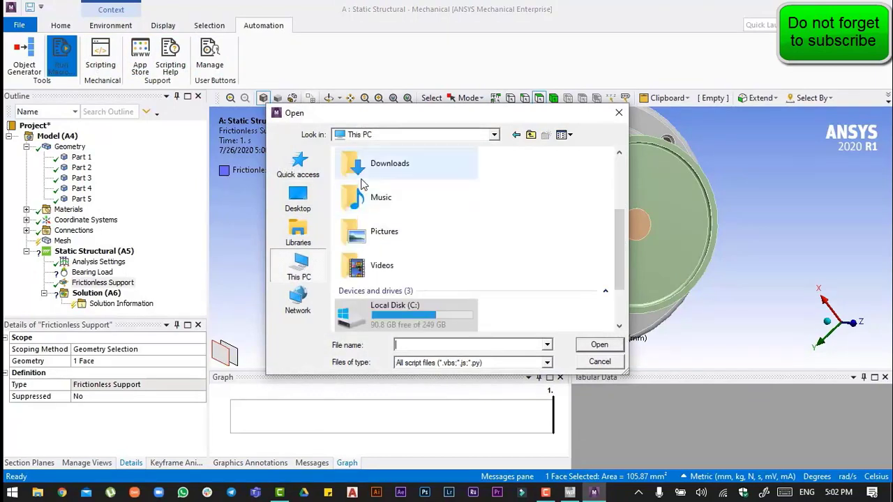
{"action": "double_click", "coordinate": [403, 317]}
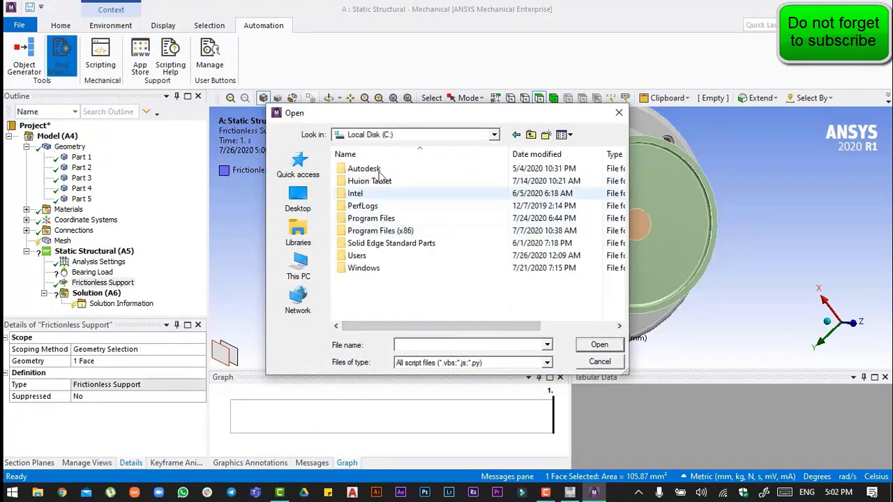
{"action": "double_click", "coordinate": [371, 218]}
{"action": "double_click", "coordinate": [377, 178]}
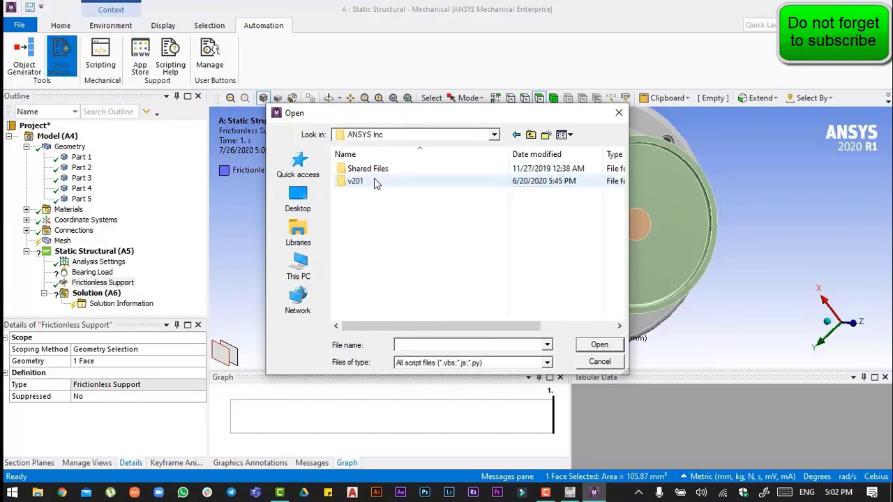
{"action": "double_click", "coordinate": [374, 178]}
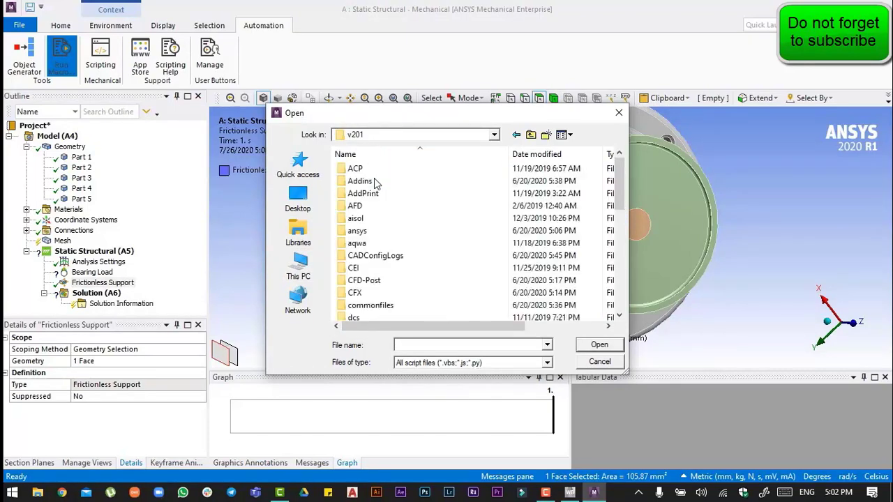
{"action": "double_click", "coordinate": [356, 218]}
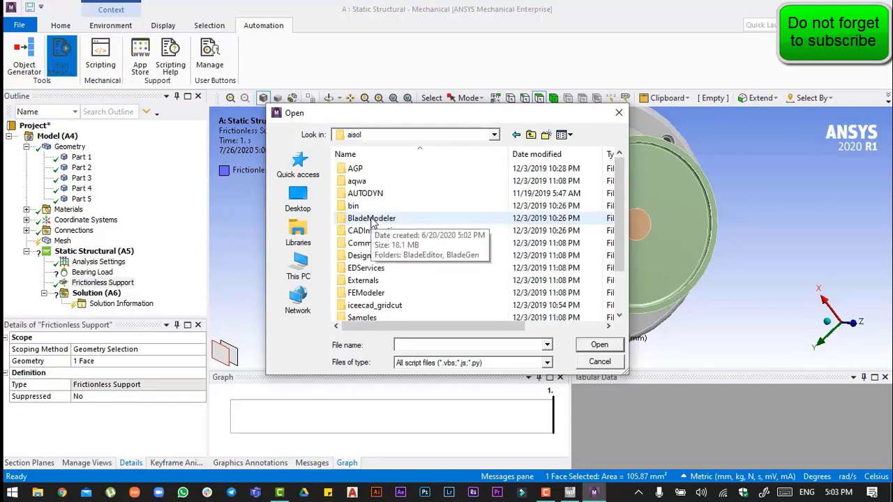
{"action": "double_click", "coordinate": [385, 258]}
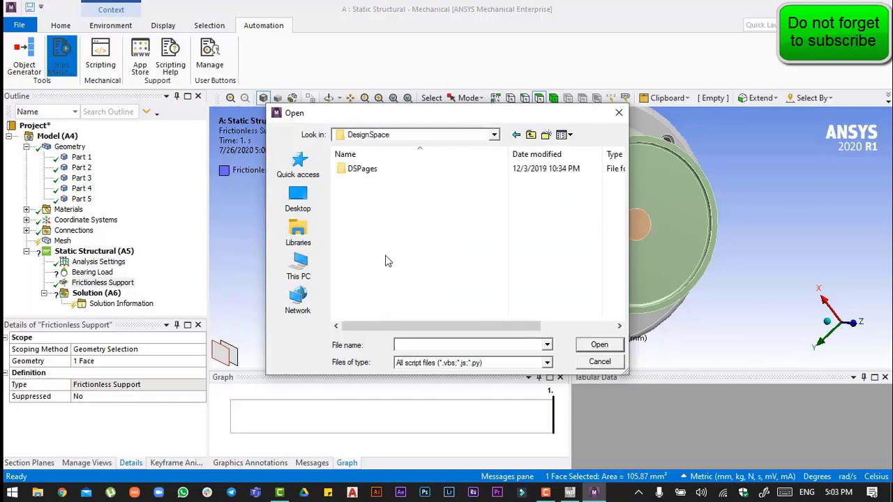
{"action": "double_click", "coordinate": [386, 169]}
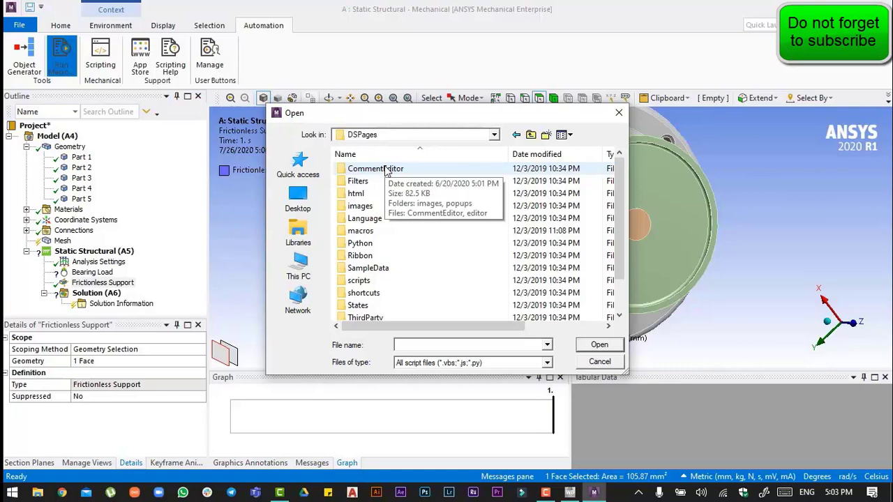
{"action": "double_click", "coordinate": [362, 231]}
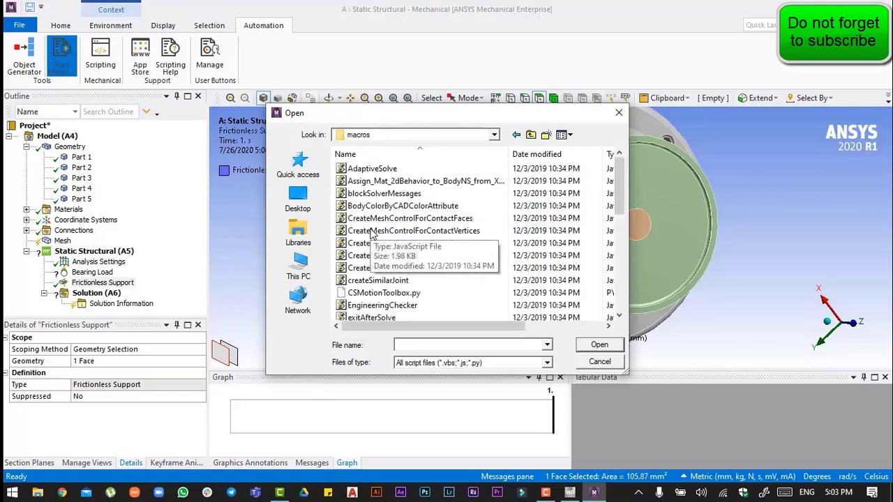
Step: Run the selectBySize macro to select all eight bolt-hole faces (846.97 mm²) and fit the view
{"action": "scroll", "coordinate": [370, 233], "scroll_direction": "down", "scroll_amount": 5}
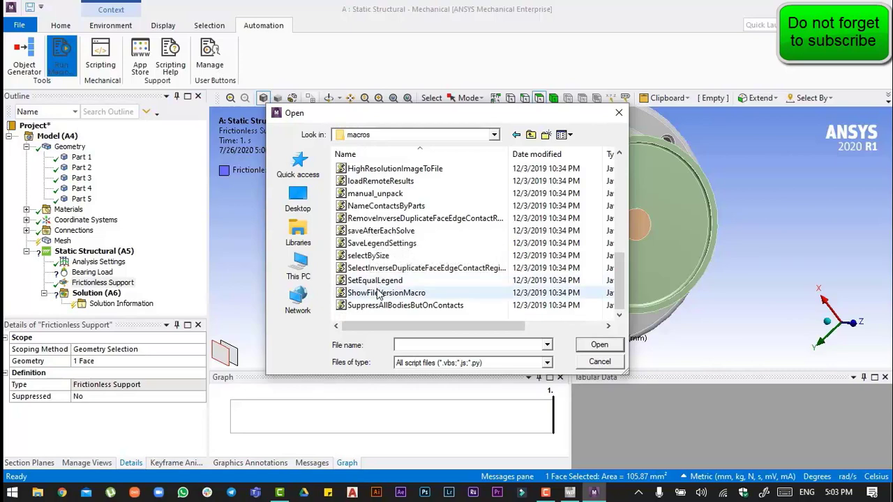
{"action": "left_click", "coordinate": [378, 257]}
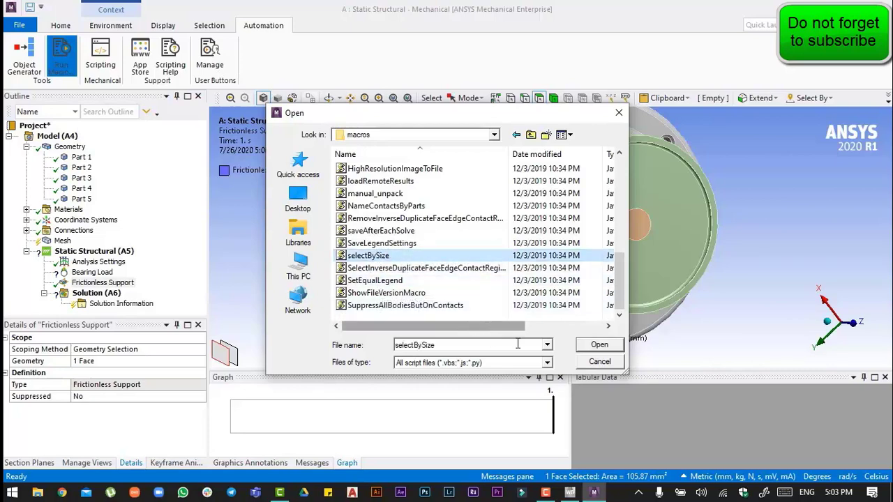
{"action": "left_click", "coordinate": [593, 345]}
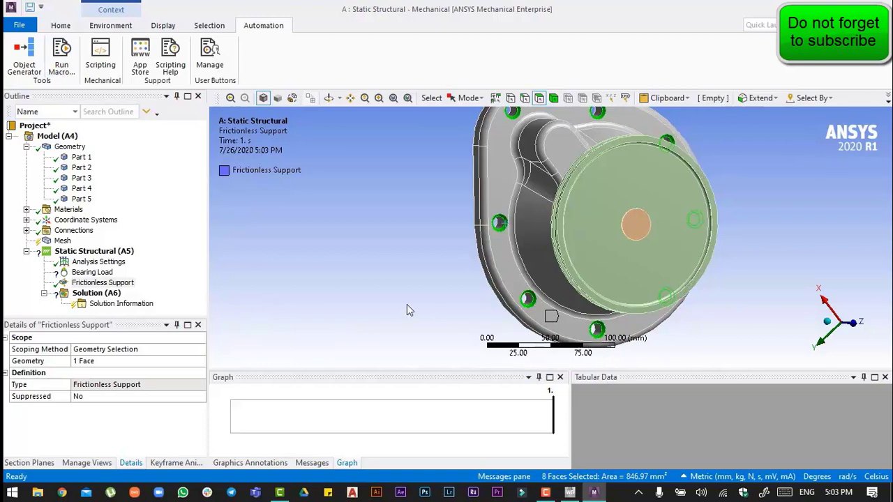
{"action": "key", "text": "F7"}
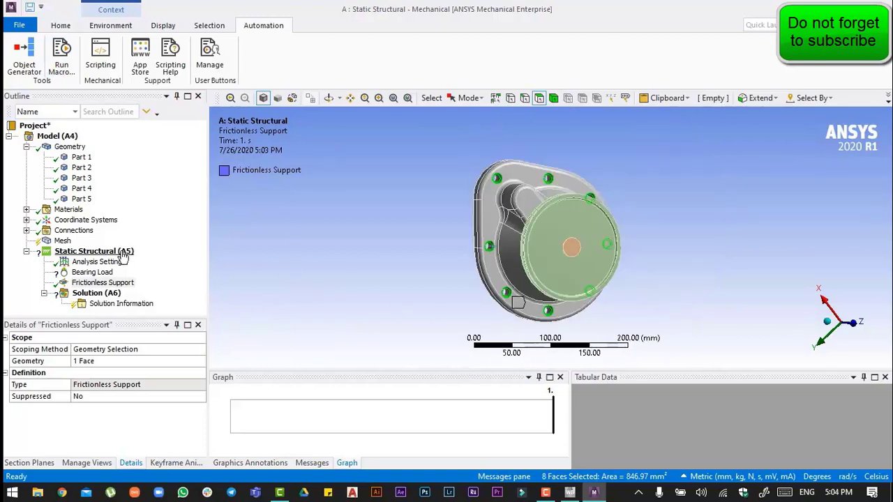
{"action": "right_click", "coordinate": [122, 257]}
{"action": "mouse_move", "coordinate": [152, 259]}
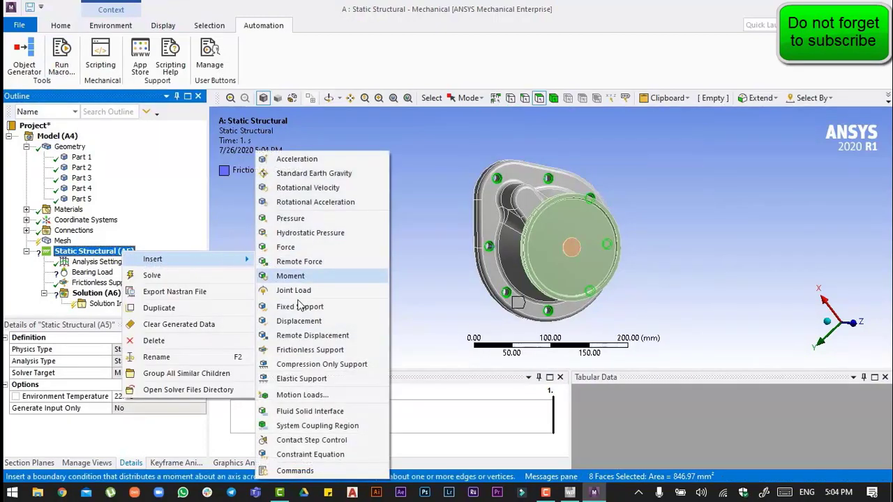
Step: Insert a second Frictionless Support on the eight selected bolt-hole faces
{"action": "left_click", "coordinate": [325, 350]}
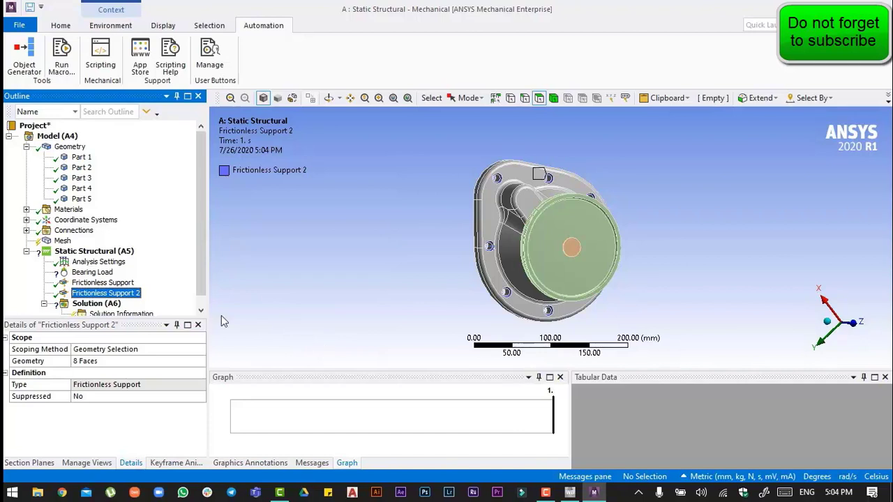
{"action": "left_click", "coordinate": [101, 262]}
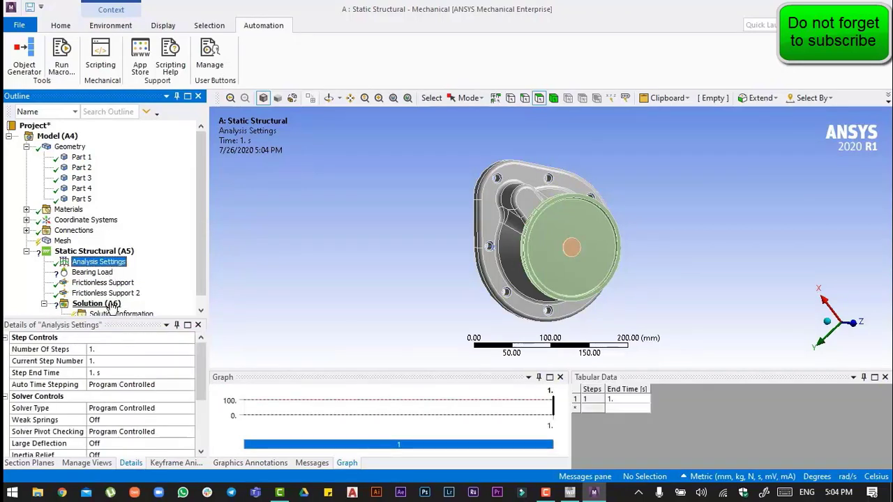
Step: Cycle Weak Springs in Analysis Settings through On and Program Controlled, finally leaving it Off
{"action": "double_click", "coordinate": [126, 419]}
{"action": "scroll", "coordinate": [126, 400], "scroll_direction": "down", "scroll_amount": 2}
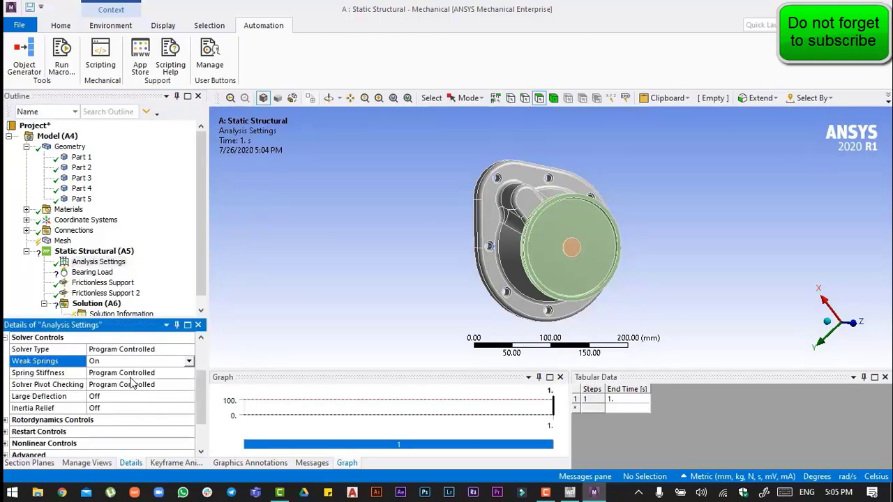
{"action": "left_click", "coordinate": [189, 361]}
{"action": "left_click", "coordinate": [174, 373]}
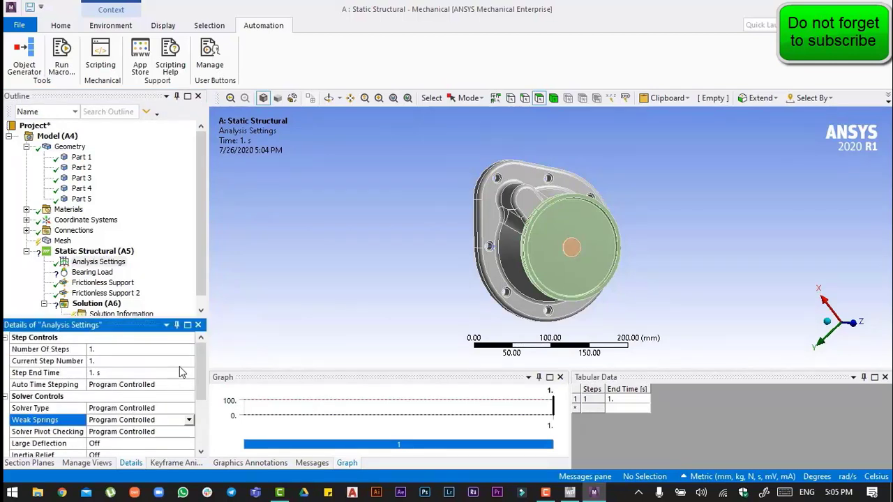
{"action": "left_click", "coordinate": [189, 419]}
{"action": "left_click", "coordinate": [174, 453]}
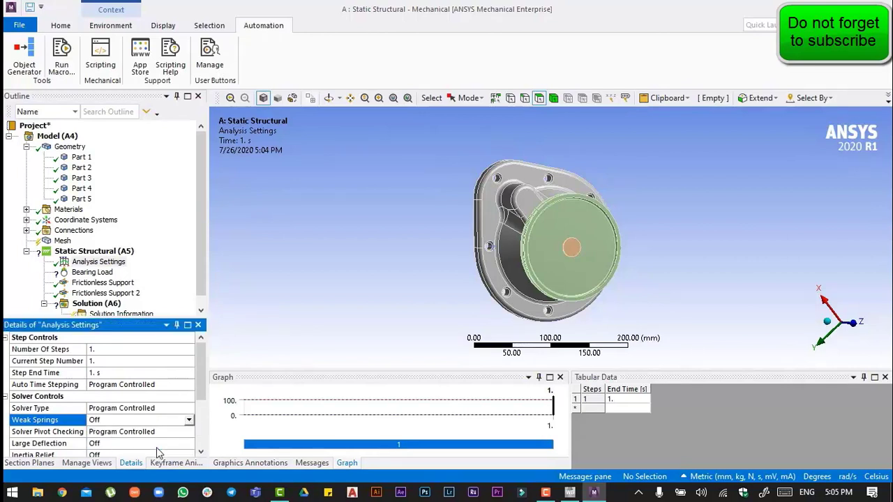
{"action": "scroll", "coordinate": [198, 391], "scroll_direction": "down", "scroll_amount": 3}
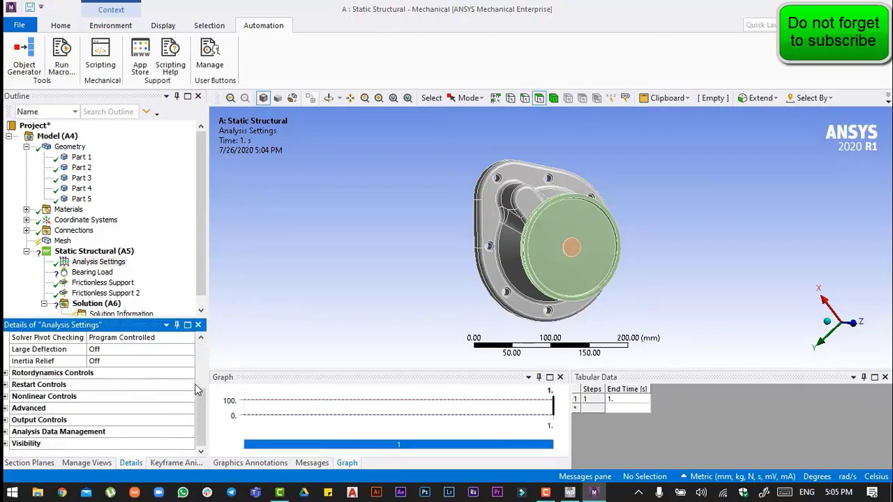
{"action": "scroll", "coordinate": [198, 391], "scroll_direction": "up", "scroll_amount": 3}
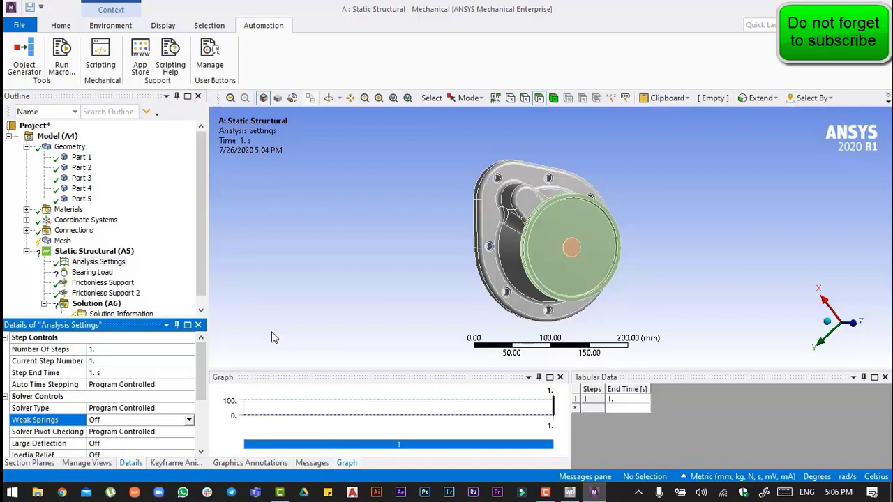
{"action": "scroll", "coordinate": [101, 276], "scroll_direction": "down", "scroll_amount": 1}
{"action": "left_click", "coordinate": [100, 293]}
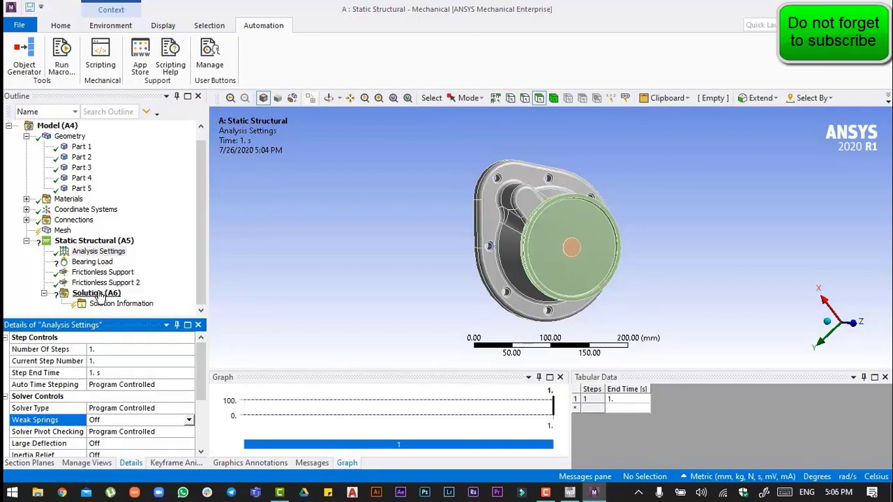
Step: Insert Total Deformation and Equivalent Elastic Strain results under Solution (A6)
{"action": "right_click", "coordinate": [99, 294]}
{"action": "mouse_move", "coordinate": [148, 298]}
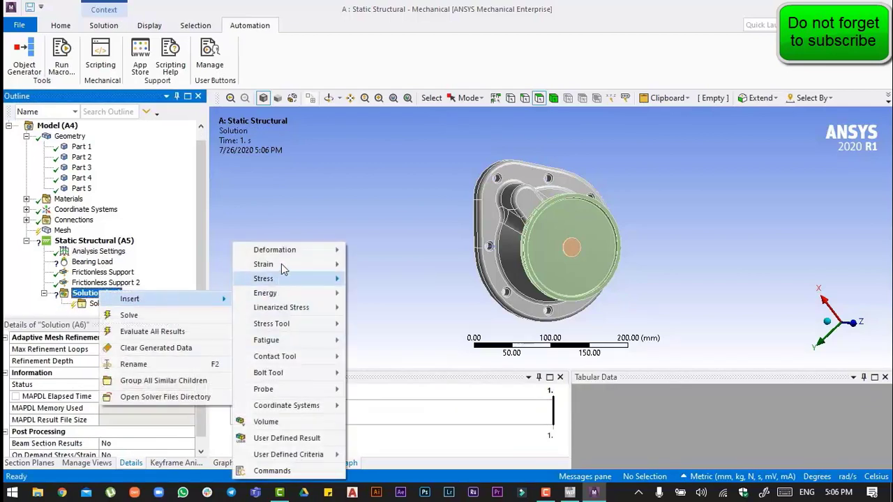
{"action": "mouse_move", "coordinate": [299, 251]}
{"action": "left_click", "coordinate": [370, 250]}
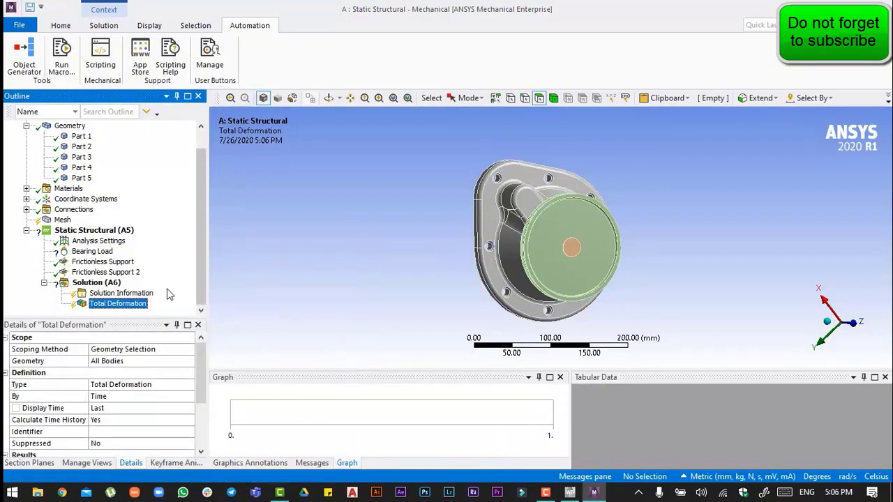
{"action": "right_click", "coordinate": [111, 284]}
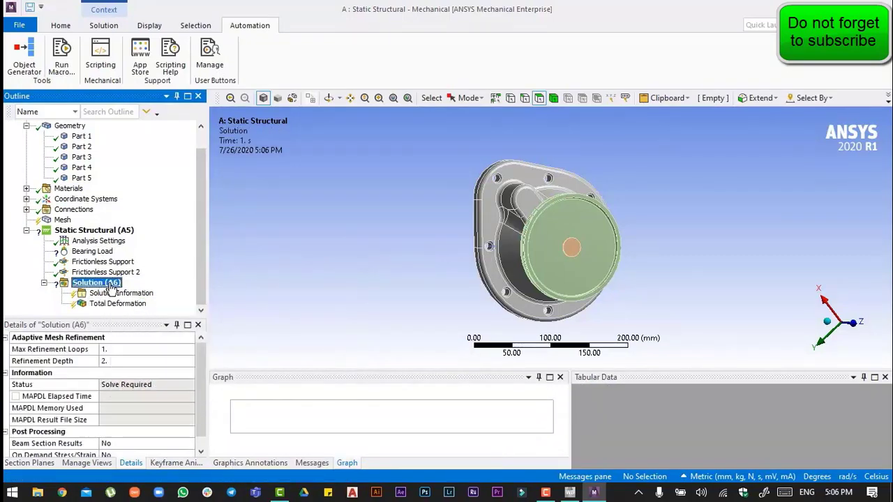
{"action": "mouse_move", "coordinate": [155, 295]}
{"action": "mouse_move", "coordinate": [323, 268]}
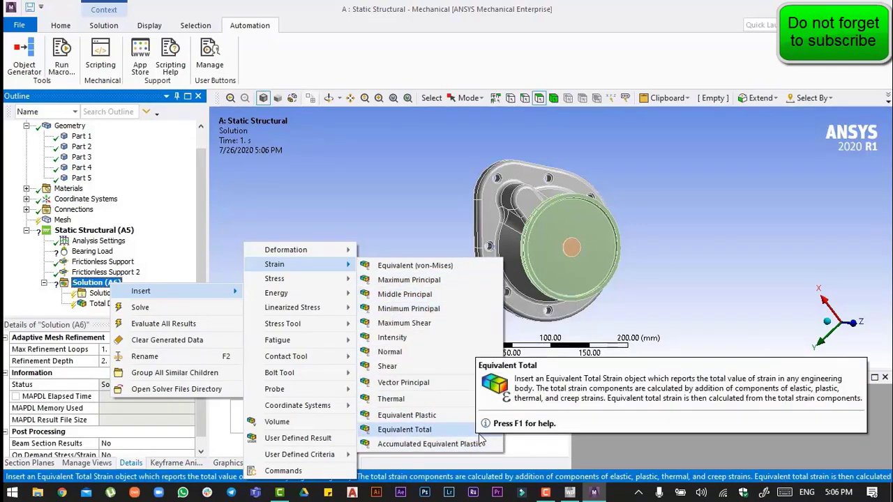
{"action": "left_click", "coordinate": [444, 265]}
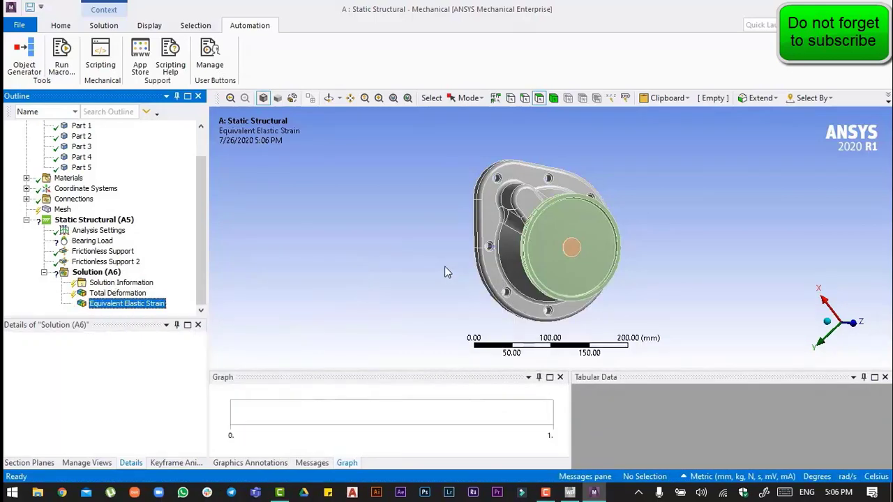
Step: Insert an Equivalent (von-Mises) Stress result and select Solution to check its status
{"action": "right_click", "coordinate": [103, 275]}
{"action": "mouse_move", "coordinate": [140, 282]}
{"action": "mouse_move", "coordinate": [292, 277]}
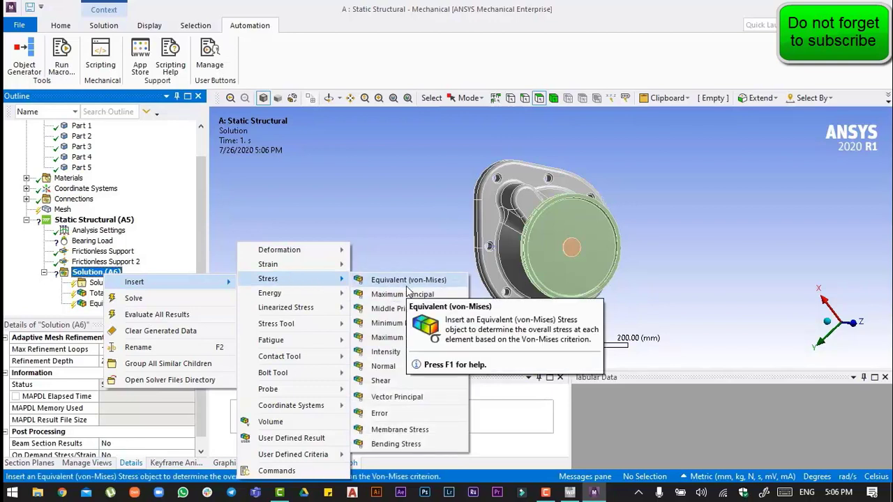
{"action": "left_click", "coordinate": [435, 282]}
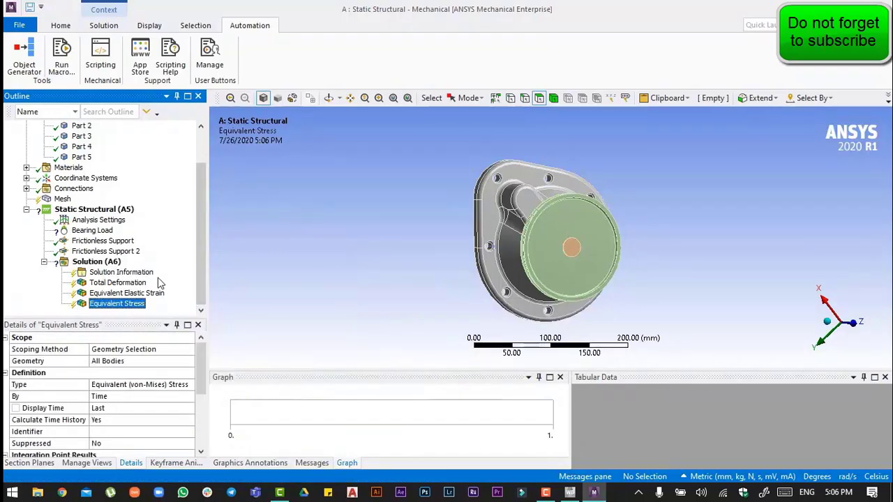
{"action": "left_click", "coordinate": [96, 262]}
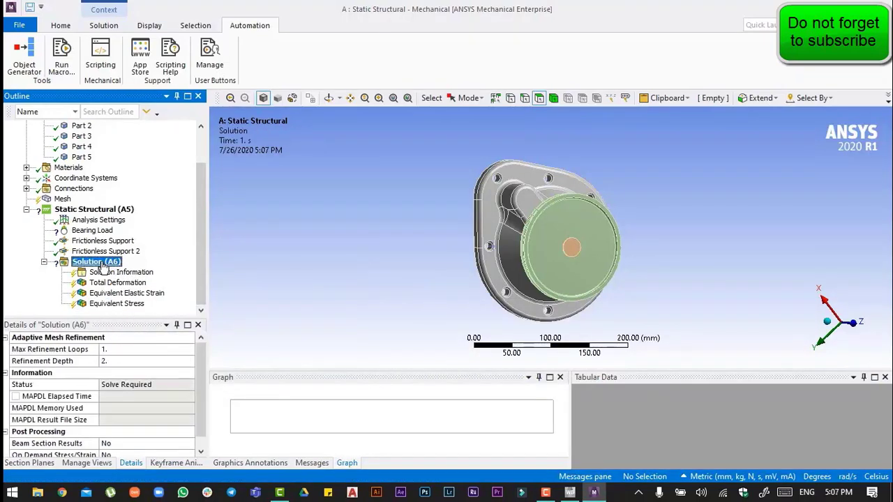
Step: Add a Stress Tool under Solution and attempt a solve, which fails requiring a geometry selection
{"action": "left_click", "coordinate": [61, 26]}
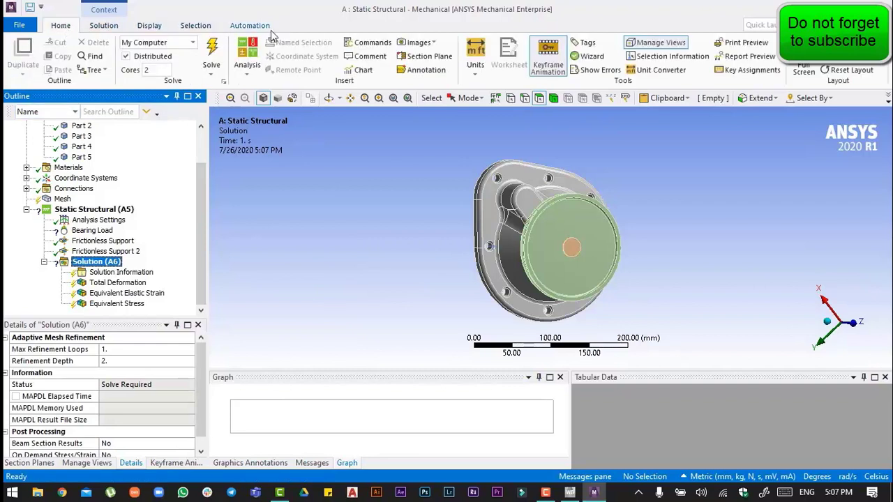
{"action": "left_click", "coordinate": [103, 25]}
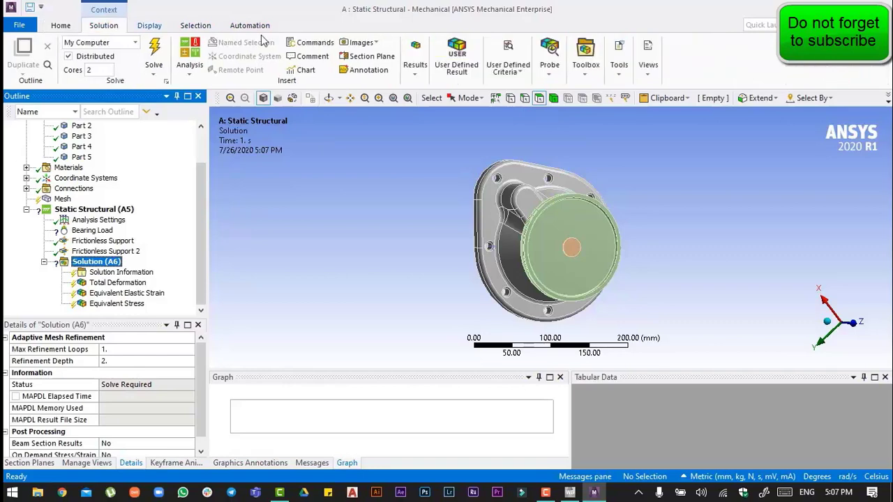
{"action": "left_click", "coordinate": [586, 59]}
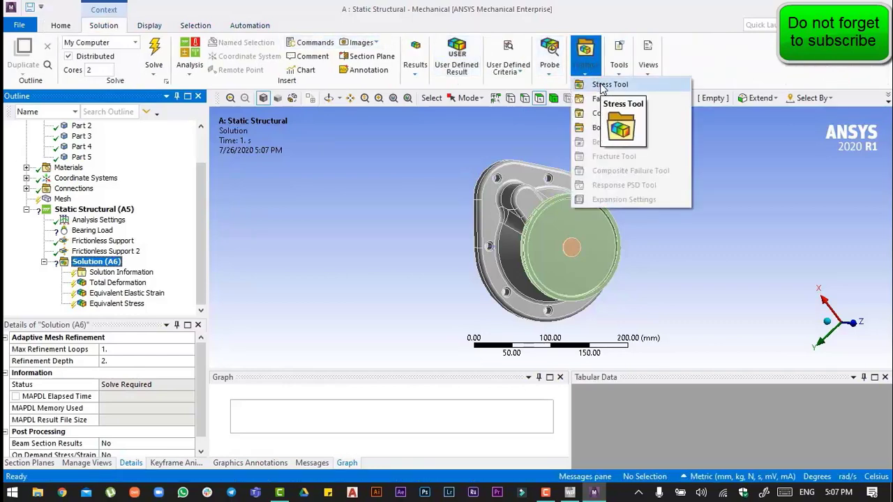
{"action": "left_click", "coordinate": [601, 84]}
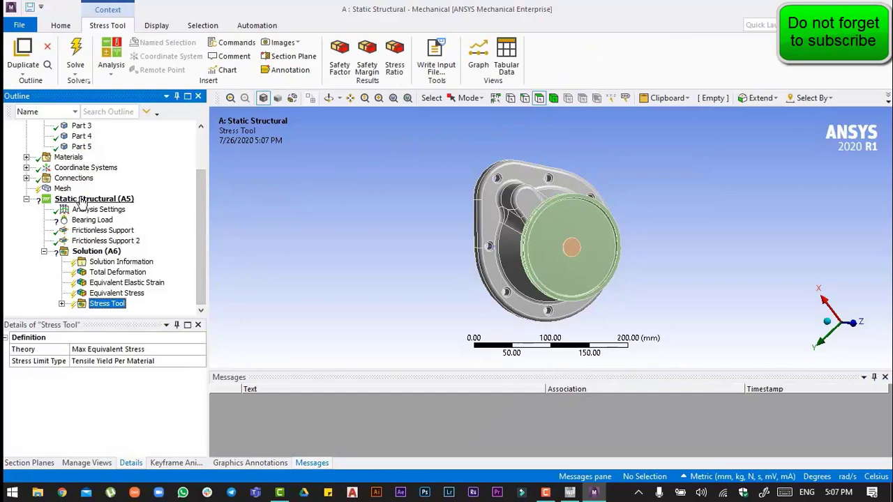
{"action": "right_click", "coordinate": [103, 252]}
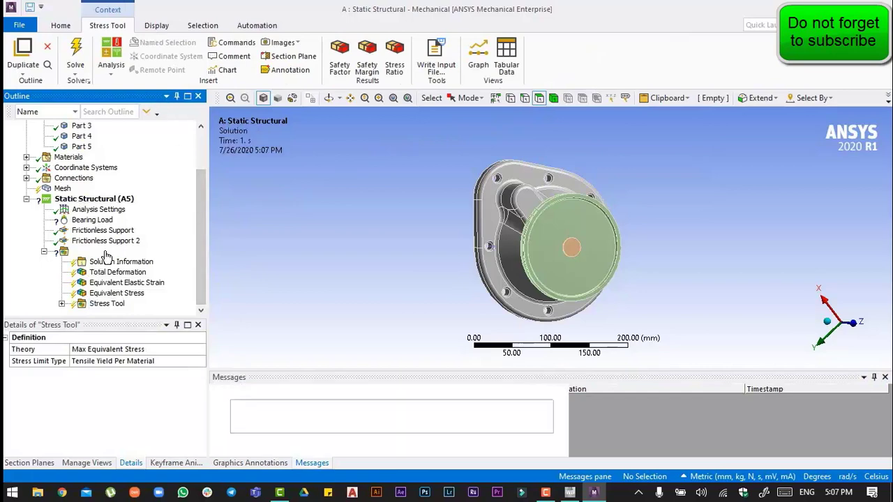
{"action": "left_click", "coordinate": [155, 275]}
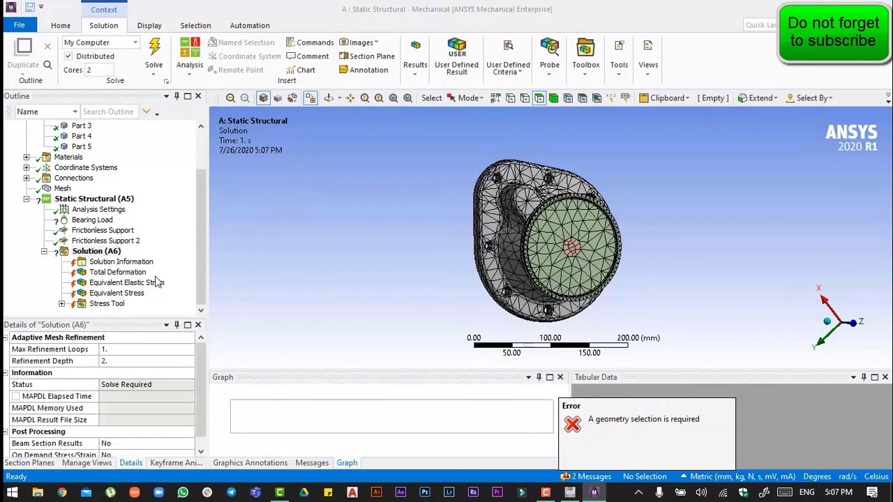
Step: Dismiss the error and scope the 100 N Bearing Load to the cylindrical rim face
{"action": "left_click", "coordinate": [627, 418]}
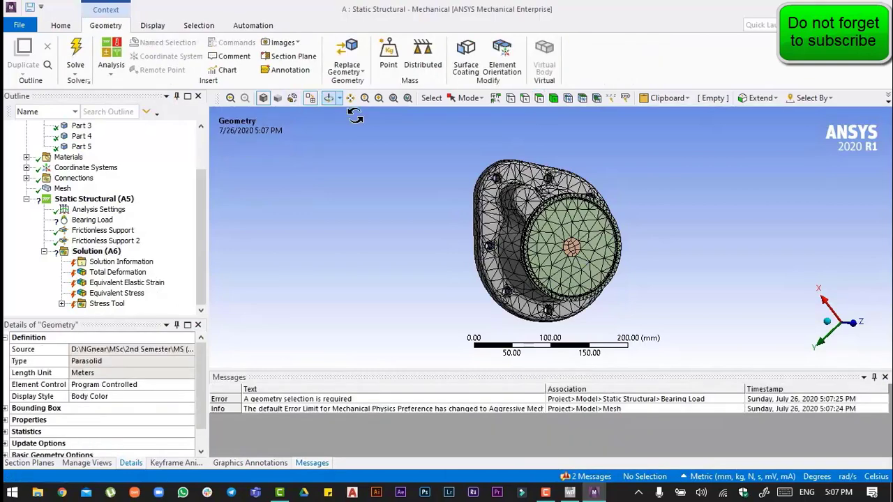
{"action": "middle_click_drag", "start_coordinate": [668, 215], "coordinate": [543, 257]}
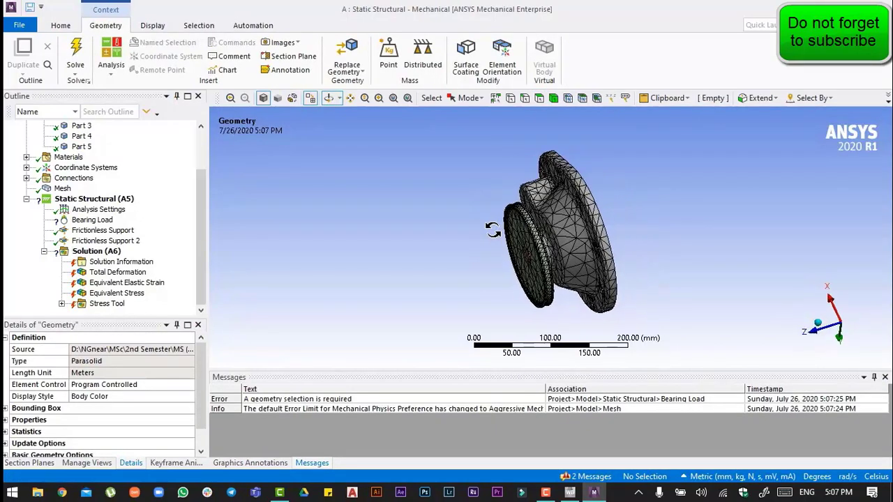
{"action": "left_click", "coordinate": [538, 99]}
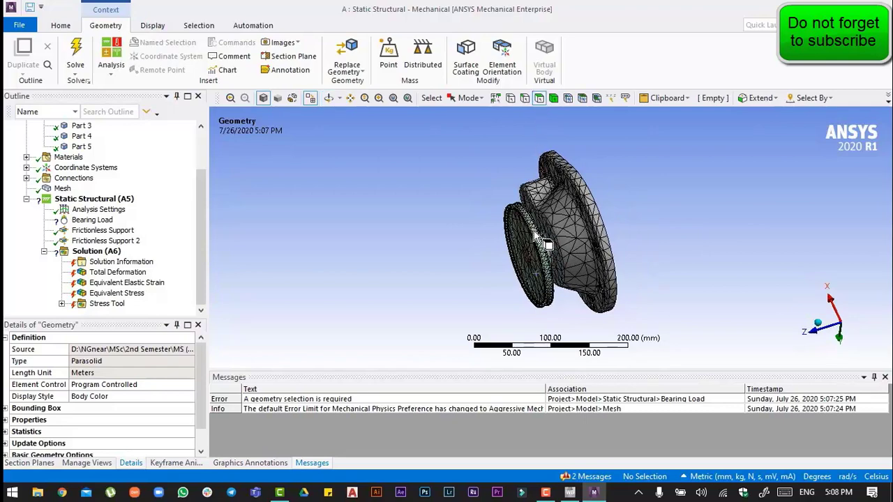
{"action": "left_click", "coordinate": [533, 231]}
{"action": "left_click", "coordinate": [91, 220]}
{"action": "left_click", "coordinate": [101, 361]}
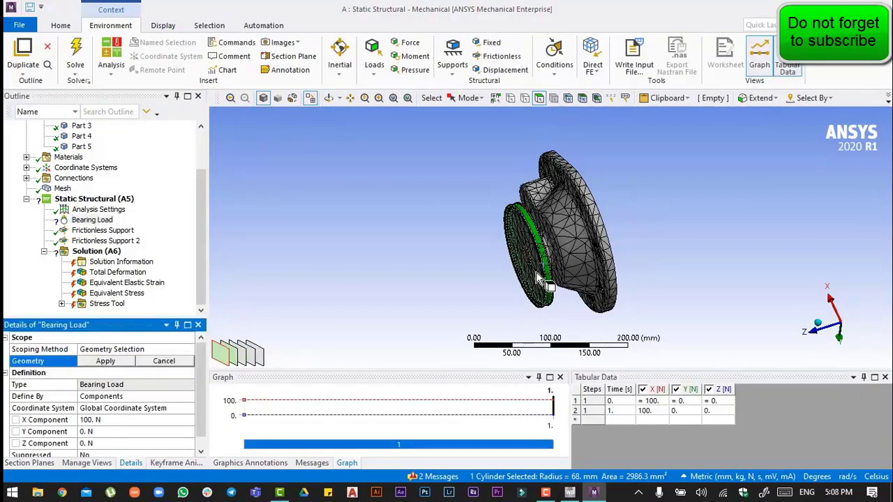
{"action": "left_click", "coordinate": [103, 363]}
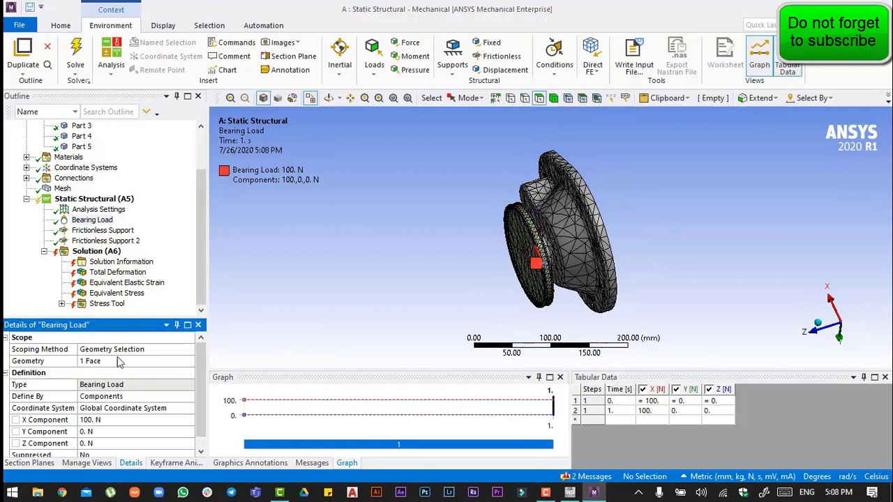
{"action": "left_click", "coordinate": [202, 228]}
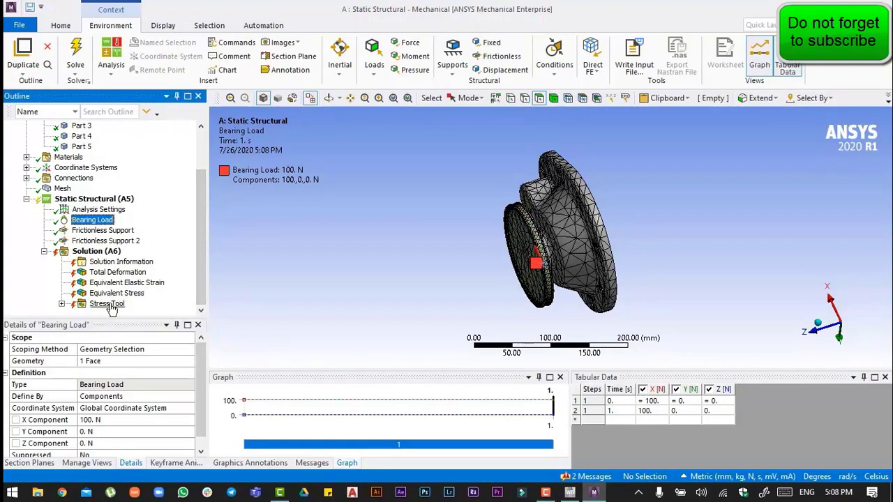
Step: Re-solve to Done status (395 MB, 9.1875 MB result file) and show the Equivalent Stress contour
{"action": "left_click", "coordinate": [77, 252]}
{"action": "right_click", "coordinate": [77, 253]}
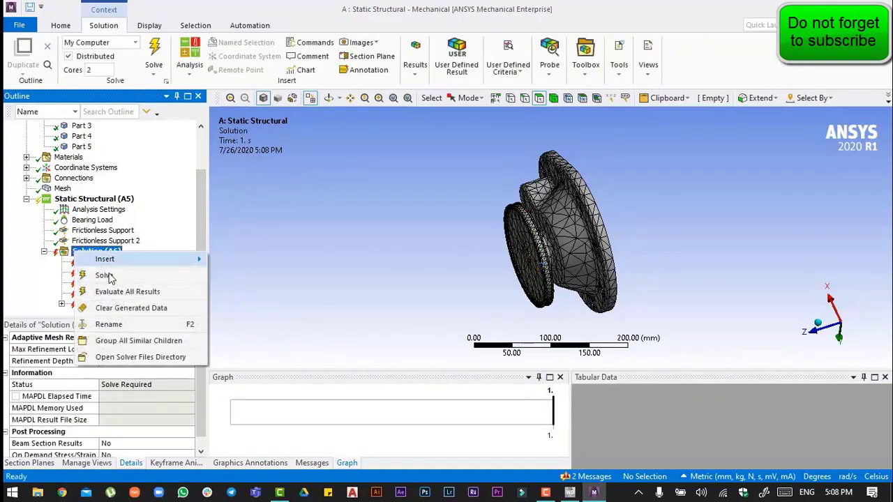
{"action": "left_click", "coordinate": [111, 277]}
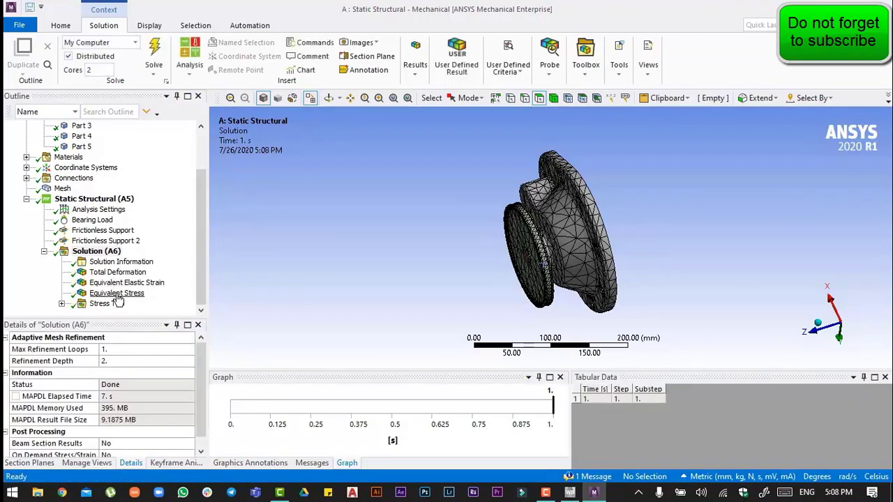
{"action": "left_click", "coordinate": [115, 293]}
Step: Animate the Equivalent Stress result (max 0.73487 MPa), then display Total Deformation (max 0.00053956 mm)
{"action": "middle_click_drag", "start_coordinate": [597, 237], "coordinate": [396, 166]}
{"action": "left_click", "coordinate": [288, 392]}
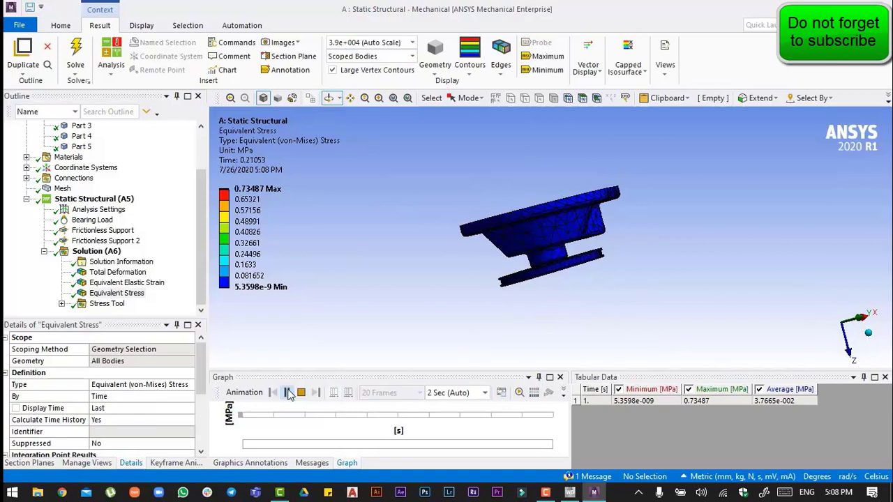
{"action": "middle_click_drag", "start_coordinate": [485, 253], "coordinate": [377, 307]}
{"action": "left_click", "coordinate": [118, 272]}
{"action": "scroll", "coordinate": [115, 286], "scroll_direction": "up", "scroll_amount": 2}
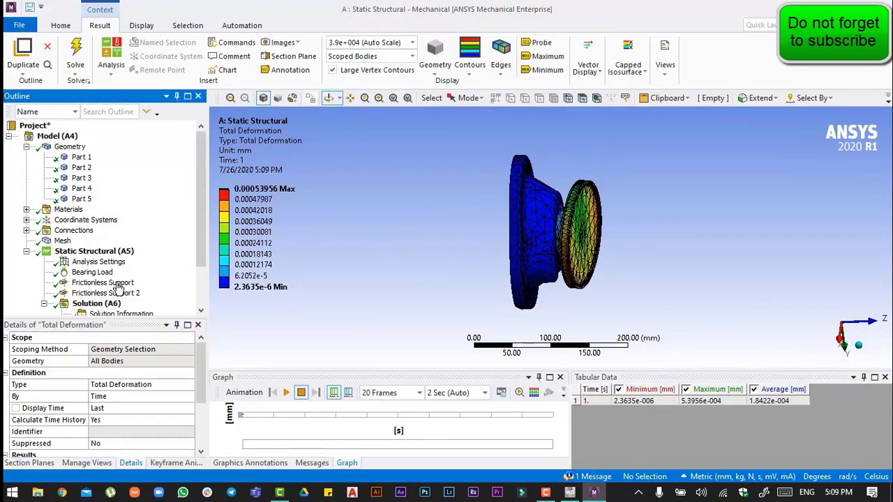